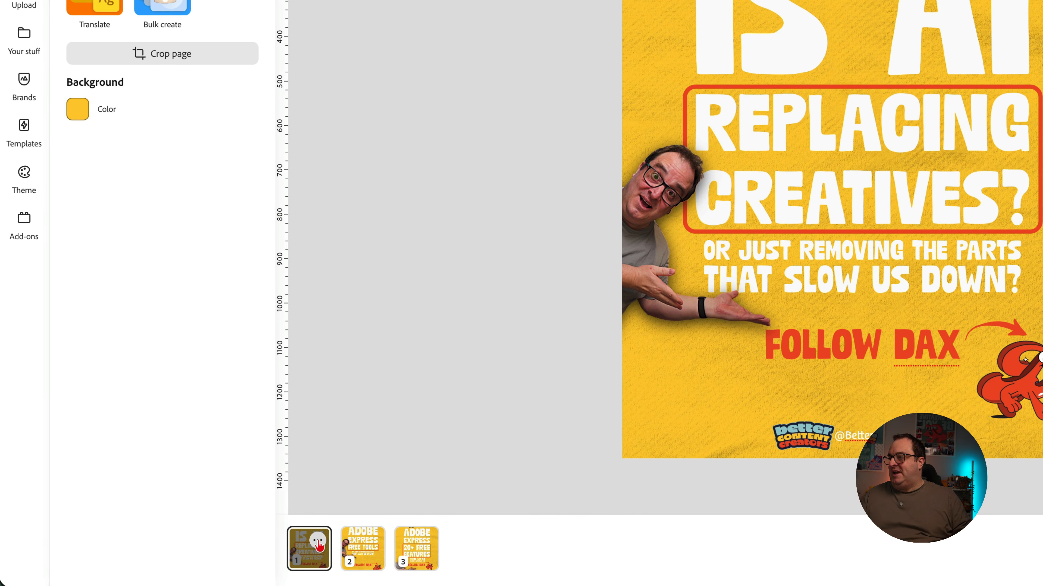
Select the second page with the Adobe Express free tools title and turn on the Instagram portrait post social safe zone
{"action": "left_click", "coordinate": [229, 556]}
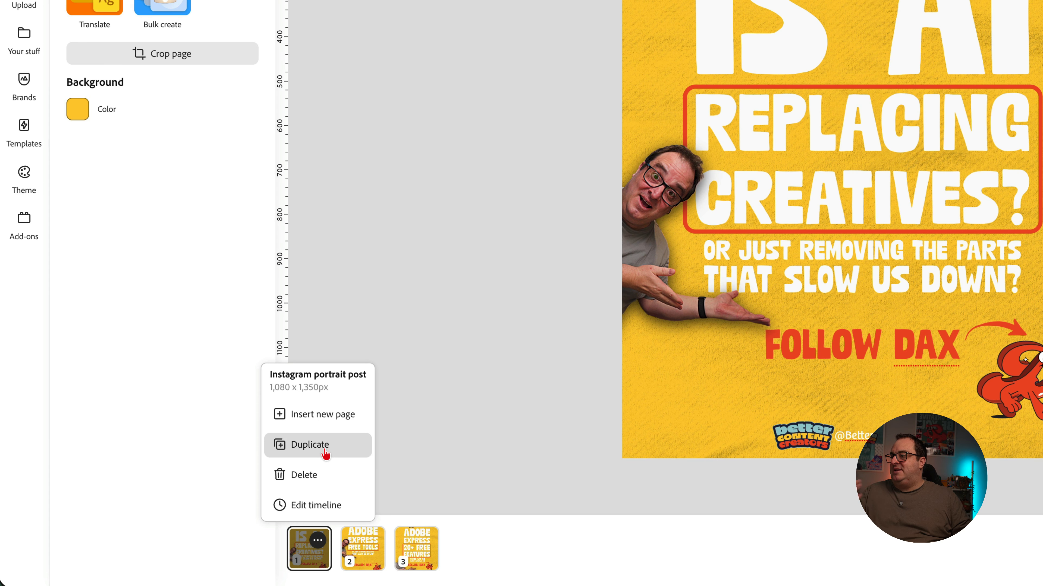
{"action": "left_click", "coordinate": [426, 443]}
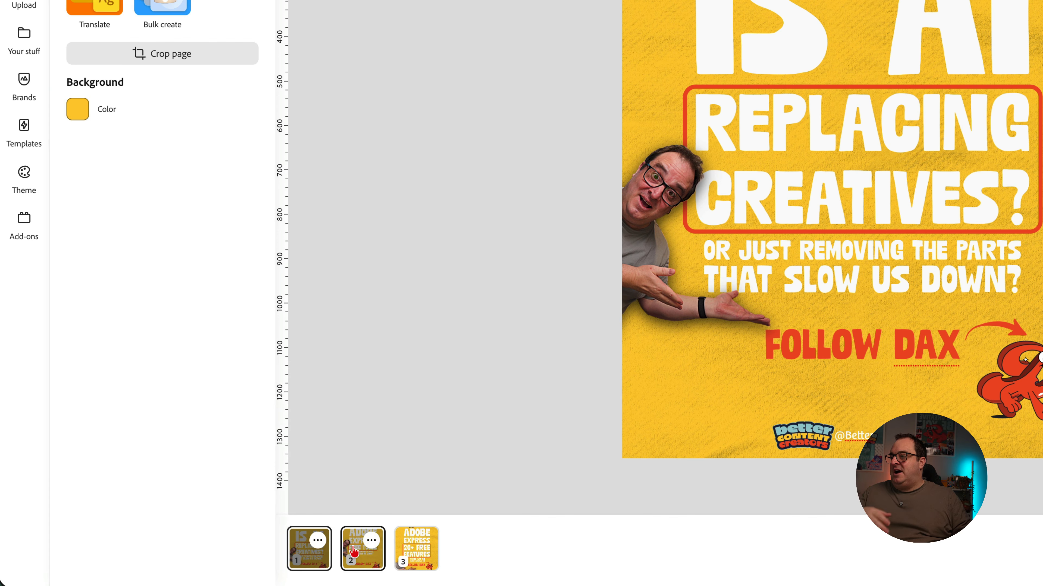
{"action": "left_click", "coordinate": [363, 549]}
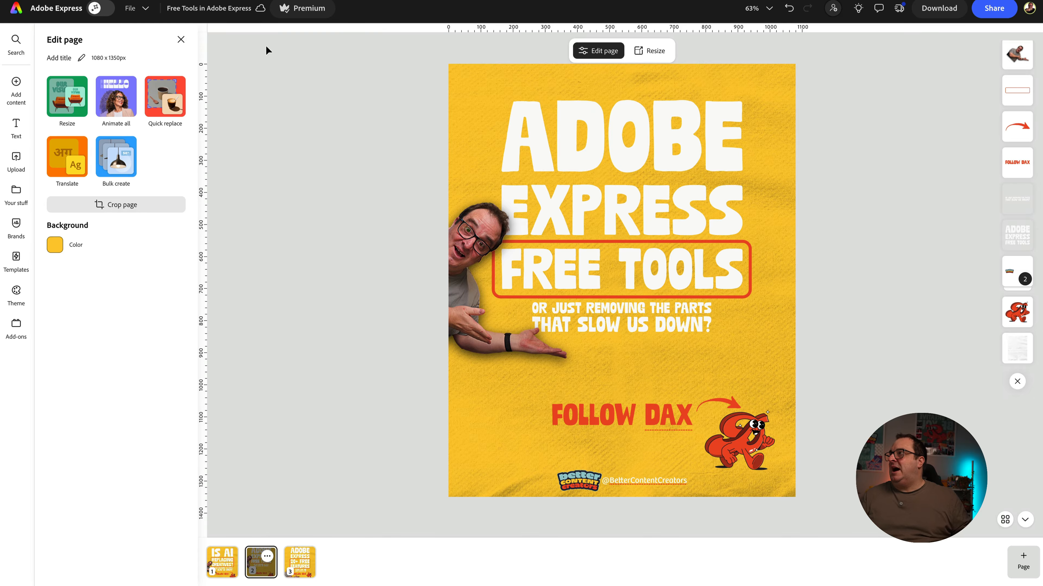
{"action": "left_click", "coordinate": [142, 10]}
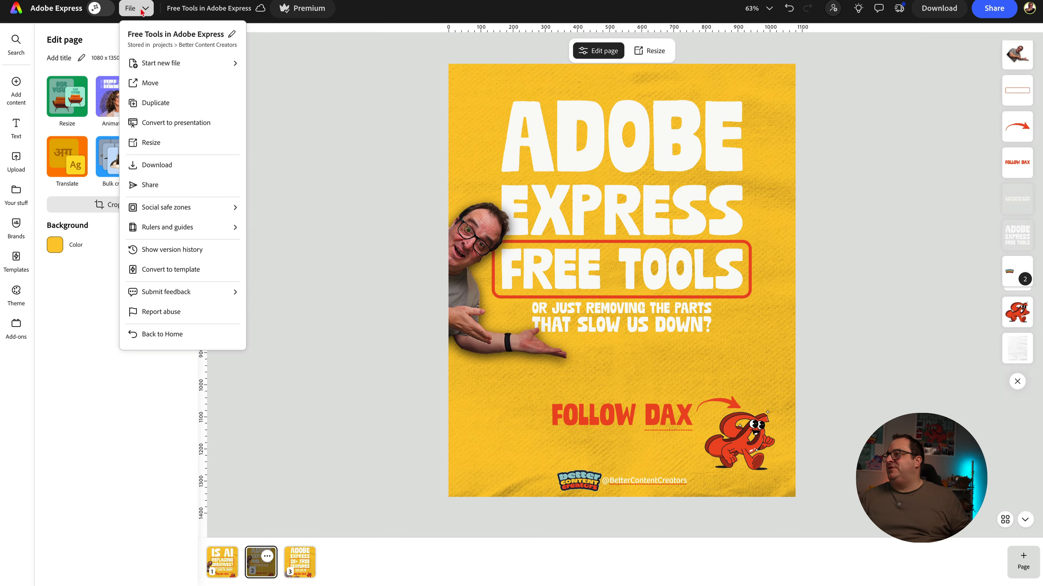
{"action": "mouse_move", "coordinate": [196, 208]}
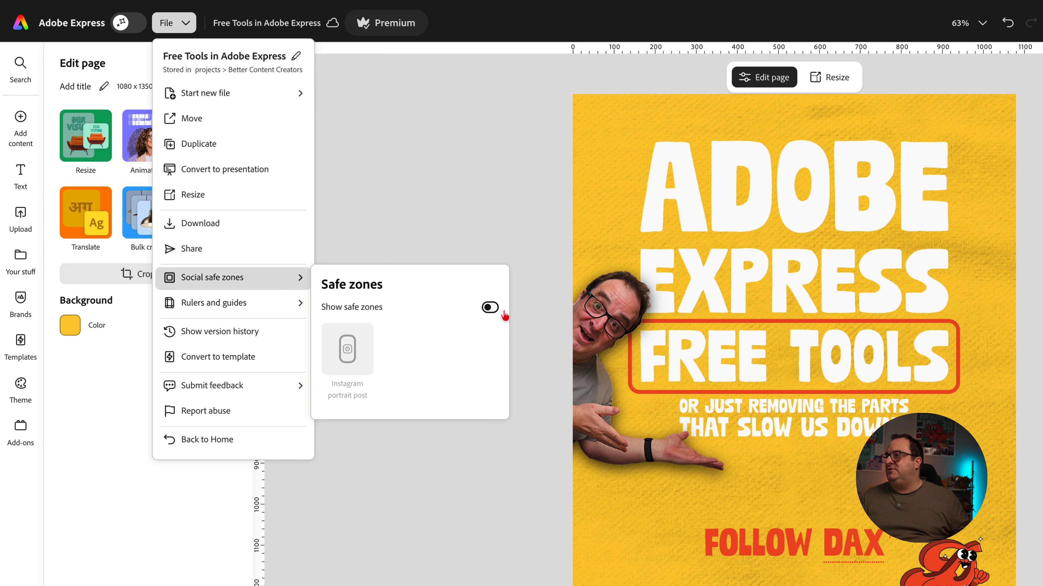
{"action": "left_click", "coordinate": [491, 309]}
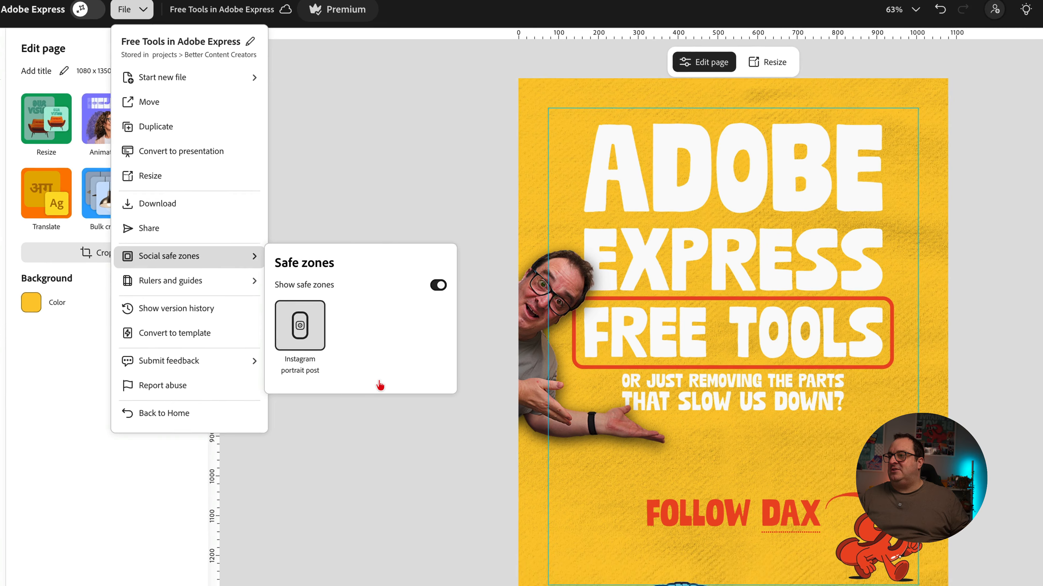
{"action": "left_click", "coordinate": [609, 150]}
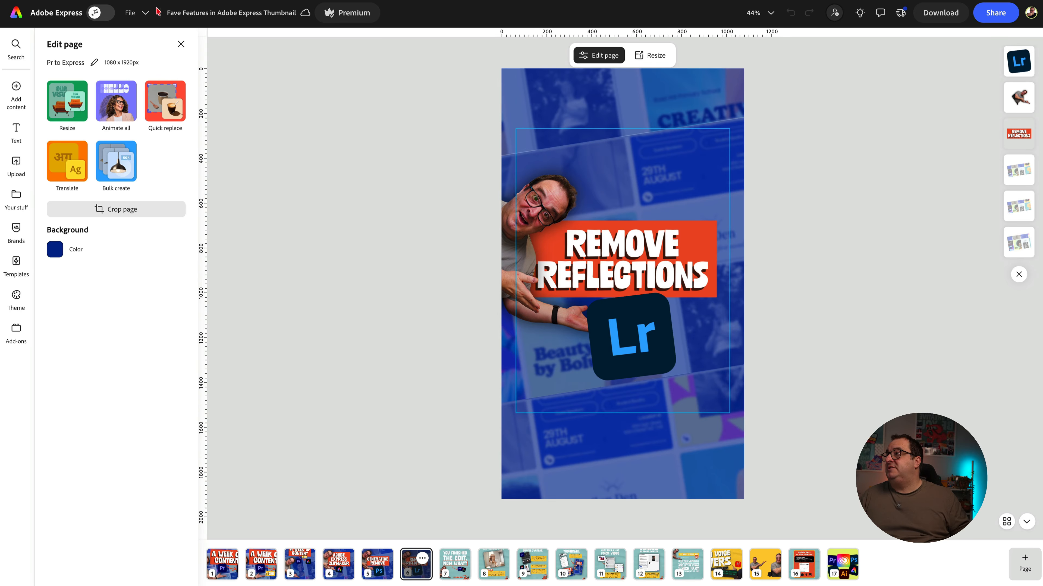
Check the video thumbnail file's social safe zones and move the reel's caption group up inside the safe zone
{"action": "left_click", "coordinate": [138, 15]}
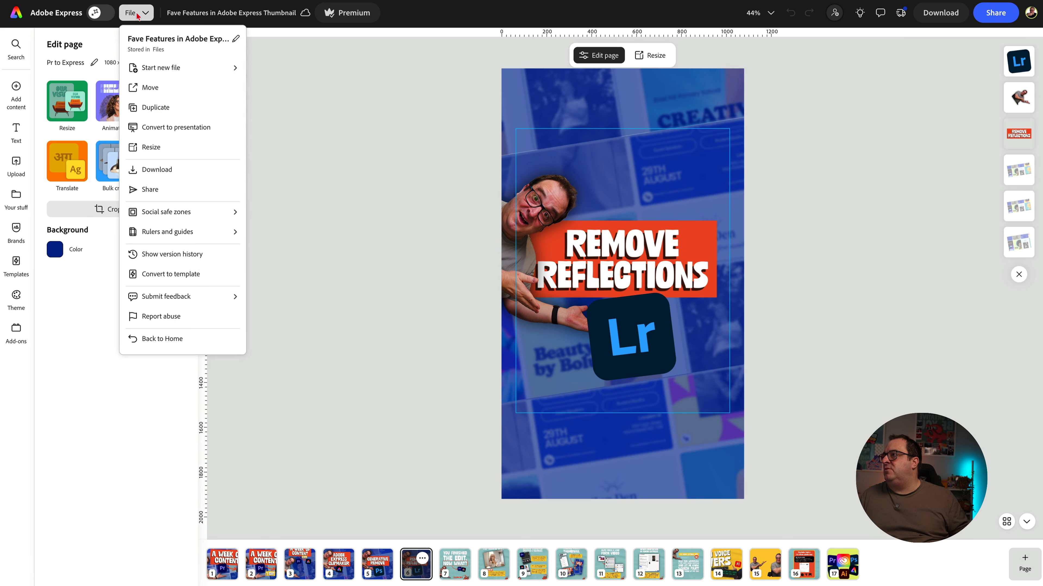
{"action": "mouse_move", "coordinate": [194, 209]}
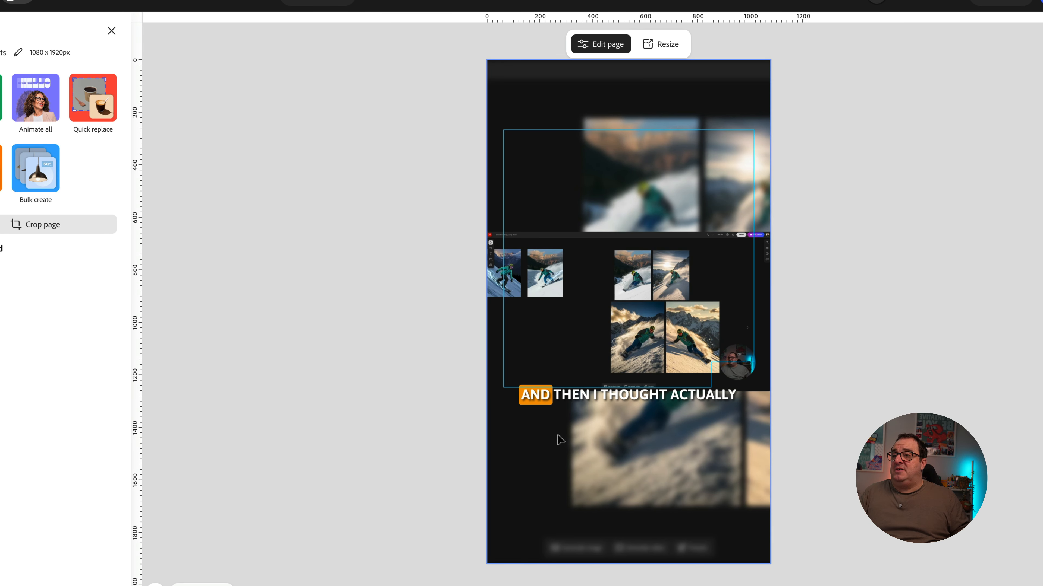
{"action": "left_click", "coordinate": [638, 393]}
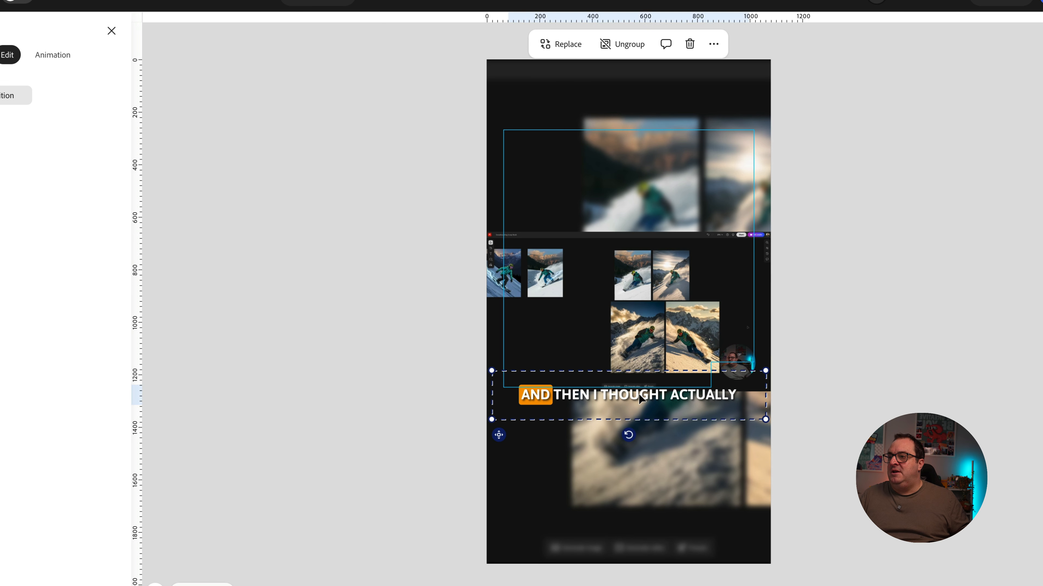
{"action": "left_click_drag", "start_coordinate": [638, 392], "coordinate": [638, 341]}
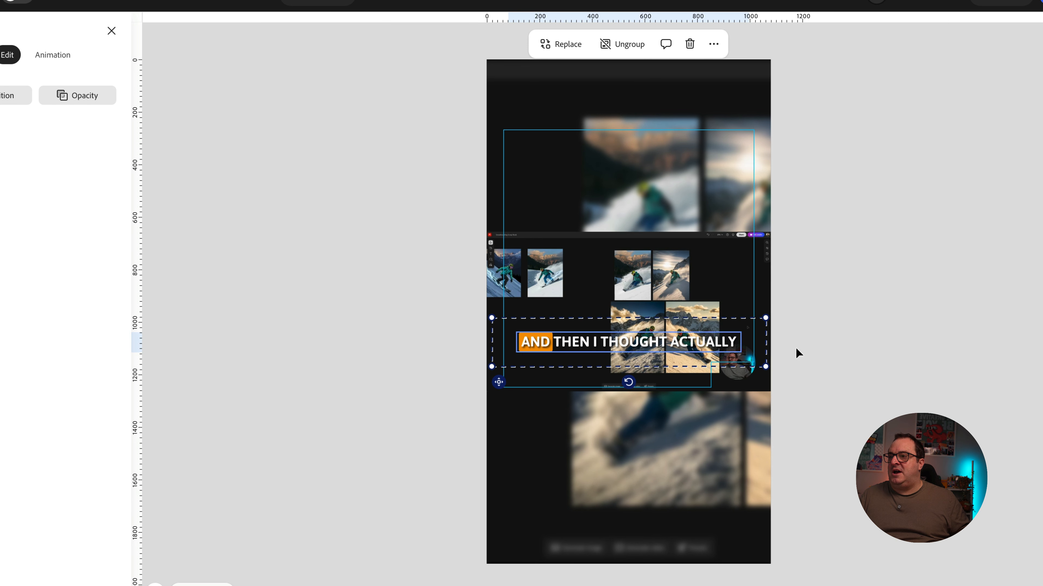
{"action": "left_click", "coordinate": [883, 399]}
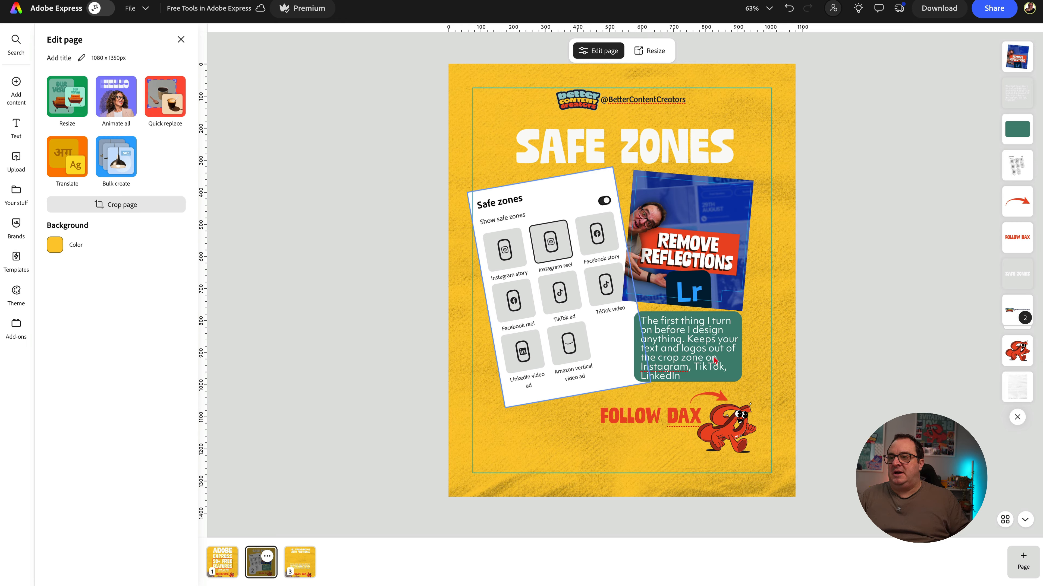
Duplicate the red arrow, bring the copy to the front and place it over the lower corner of the Remove Reflections image
{"action": "left_click", "coordinate": [713, 398]}
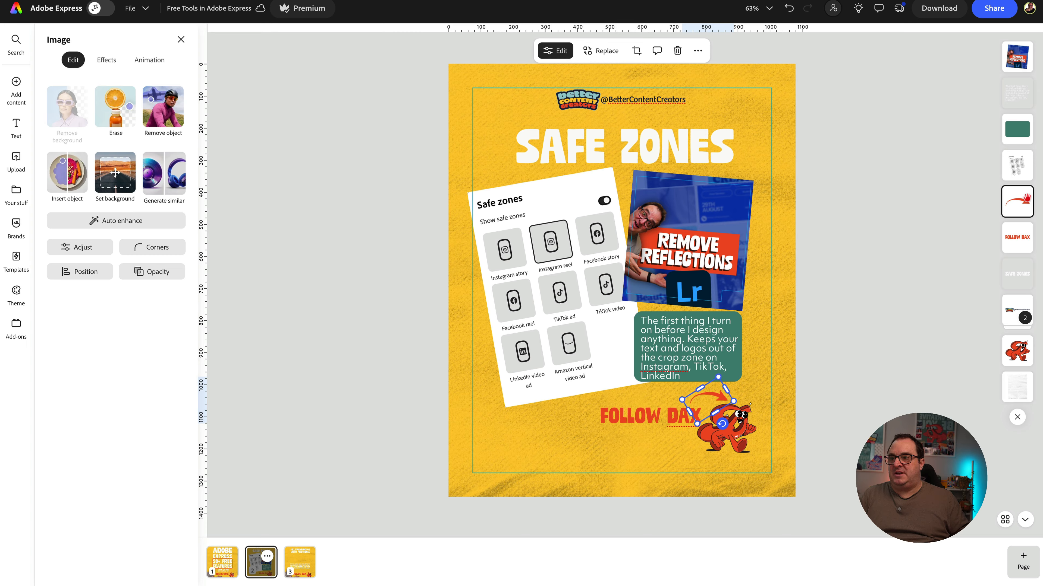
{"action": "key", "text": "ctrl+d"}
{"action": "left_click_drag", "start_coordinate": [721, 410], "coordinate": [701, 281]}
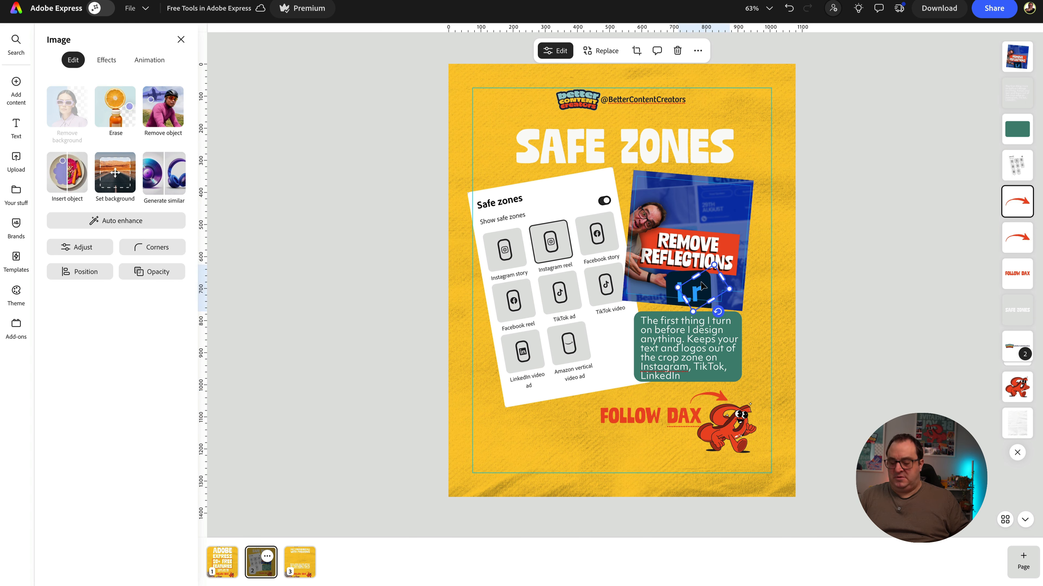
{"action": "left_click_drag", "start_coordinate": [1024, 201], "coordinate": [1022, 51]}
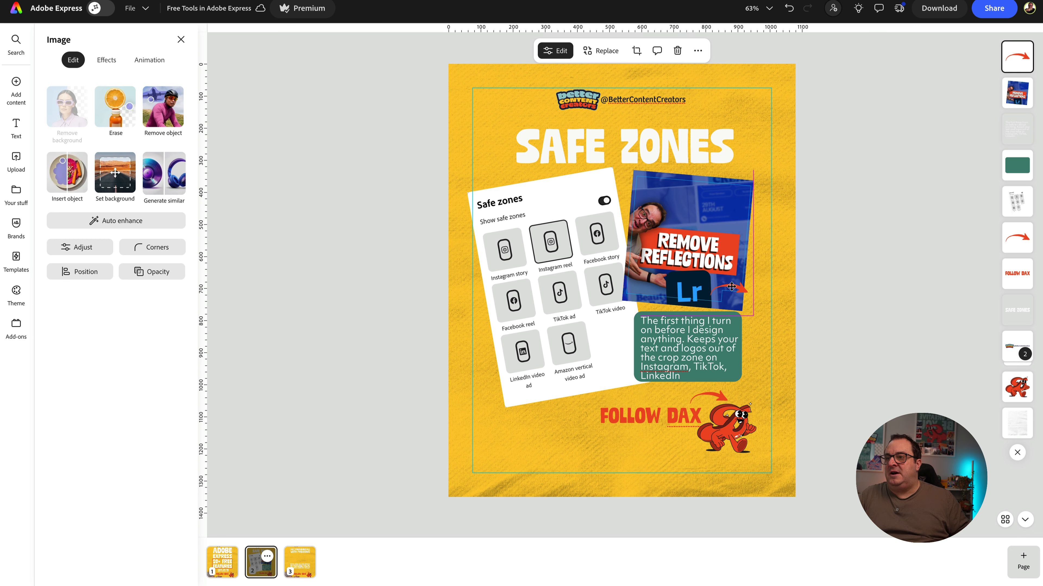
{"action": "left_click", "coordinate": [731, 287]}
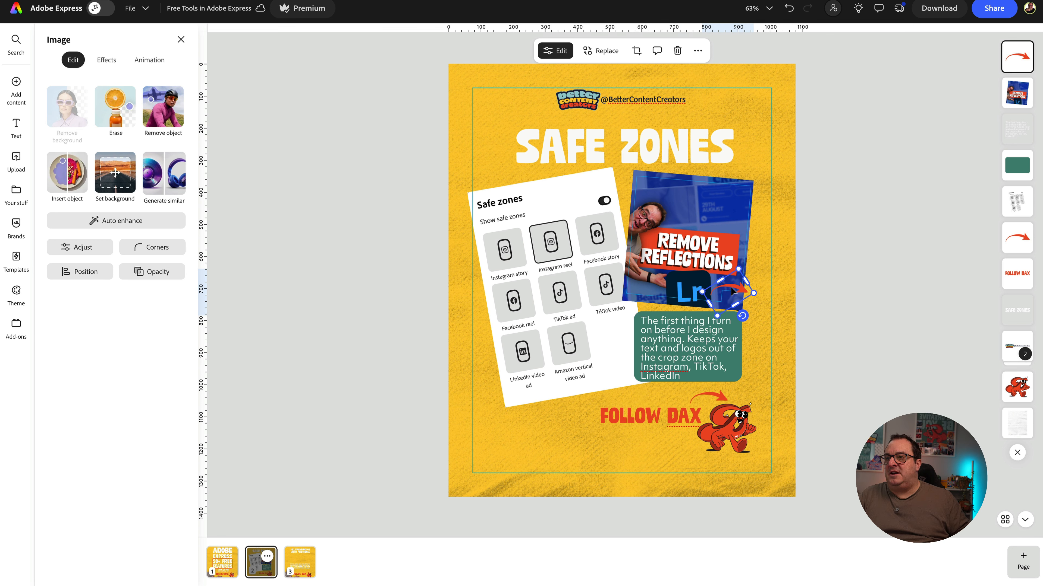
Flip the copied arrow horizontally, then rotate and position it to point from the green text box up to the image
{"action": "left_click", "coordinate": [82, 272]}
{"action": "left_click", "coordinate": [76, 395]}
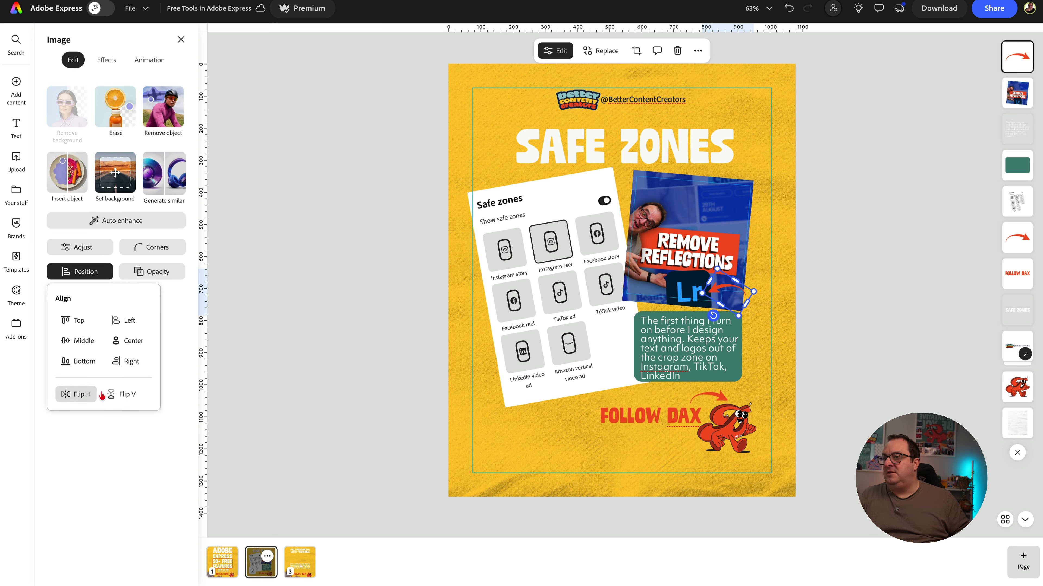
{"action": "left_click_drag", "start_coordinate": [712, 315], "coordinate": [738, 315]}
{"action": "left_click", "coordinate": [814, 338]}
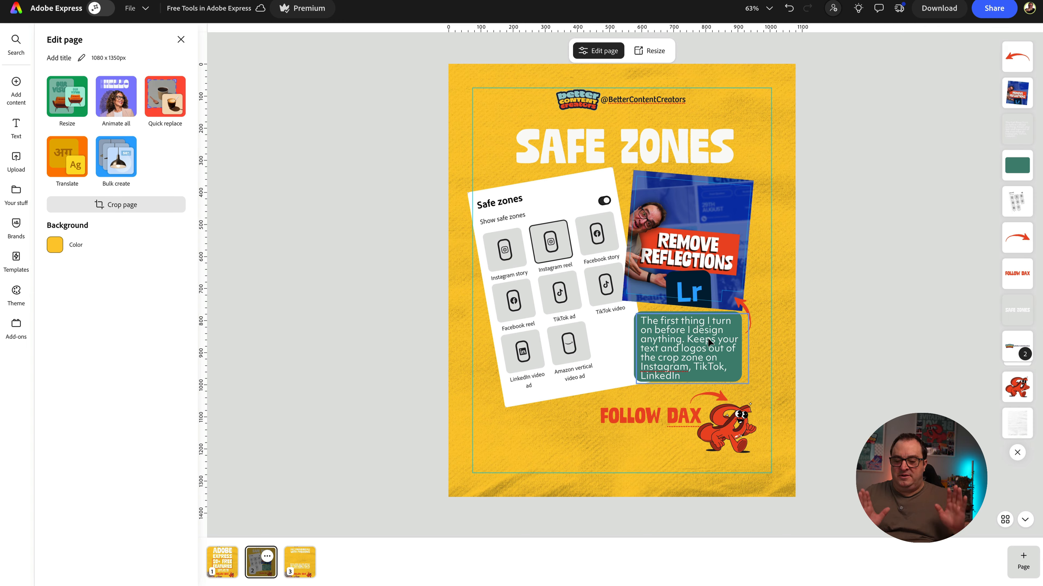
Browse all recommended fonts for the white paragraph in the green text box
{"action": "left_click", "coordinate": [694, 341]}
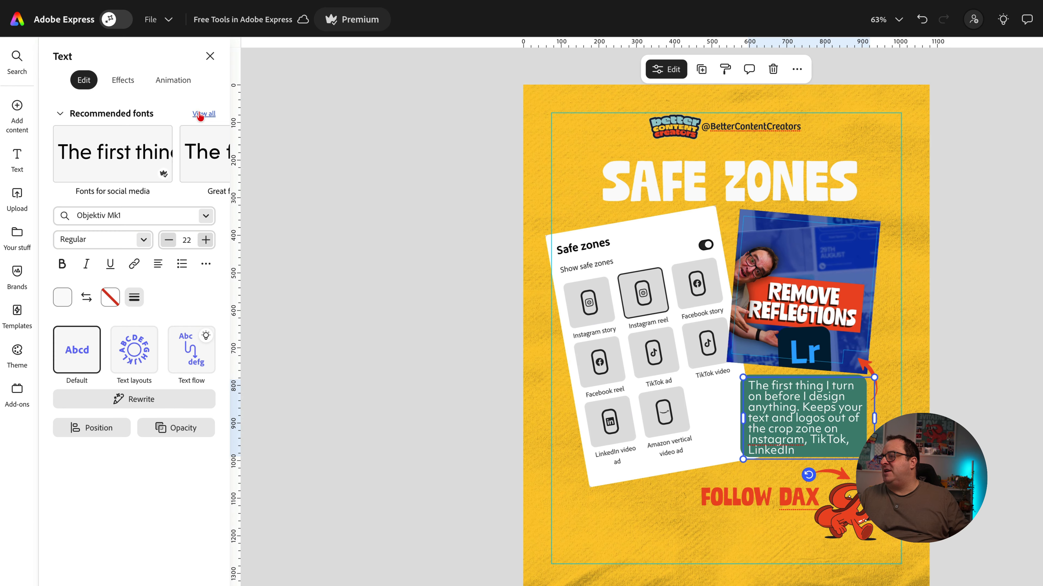
{"action": "left_click", "coordinate": [201, 114]}
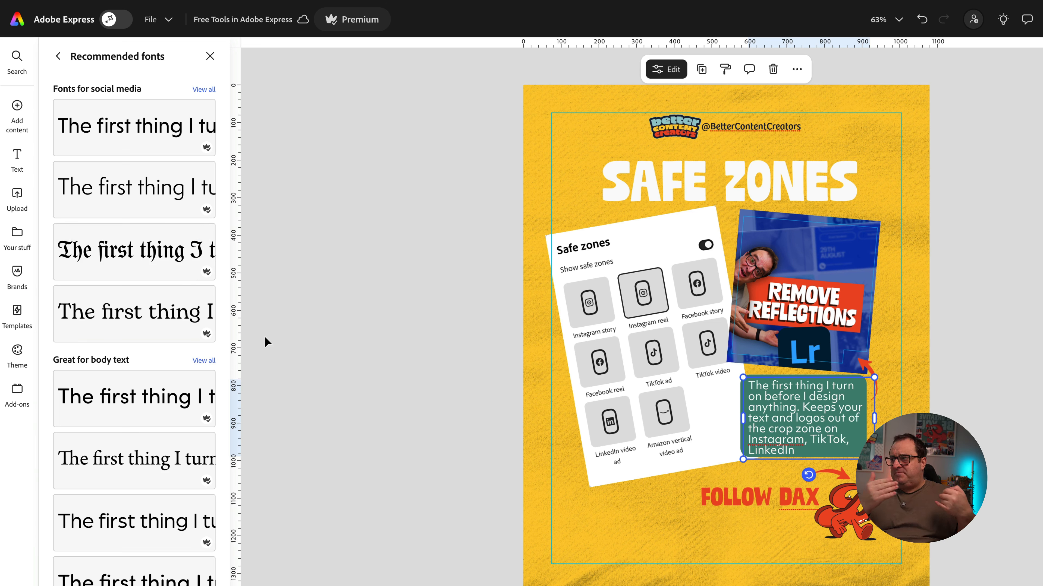
{"action": "scroll", "coordinate": [146, 512], "scroll_direction": "down", "scroll_amount": 3}
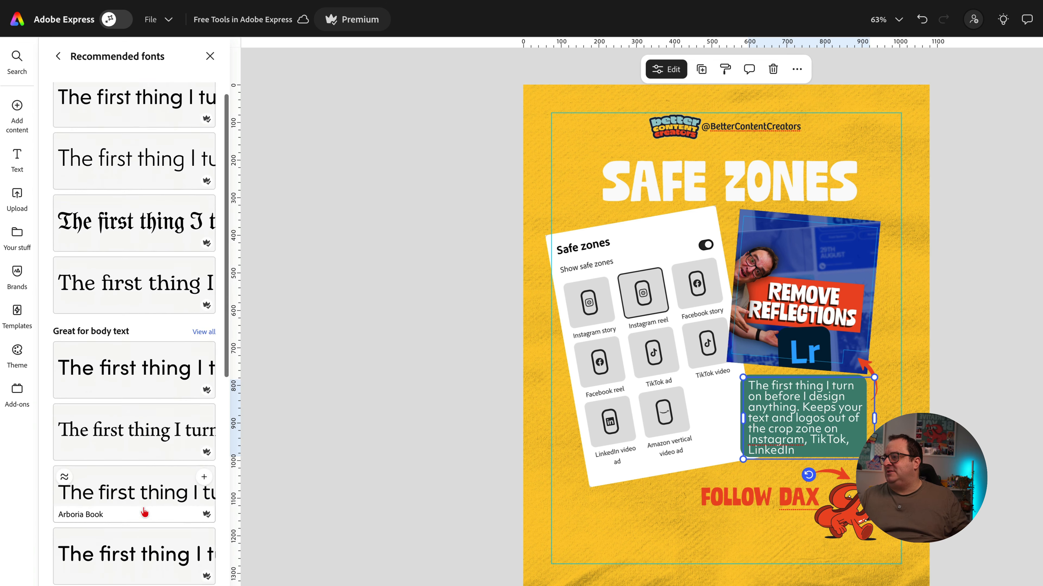
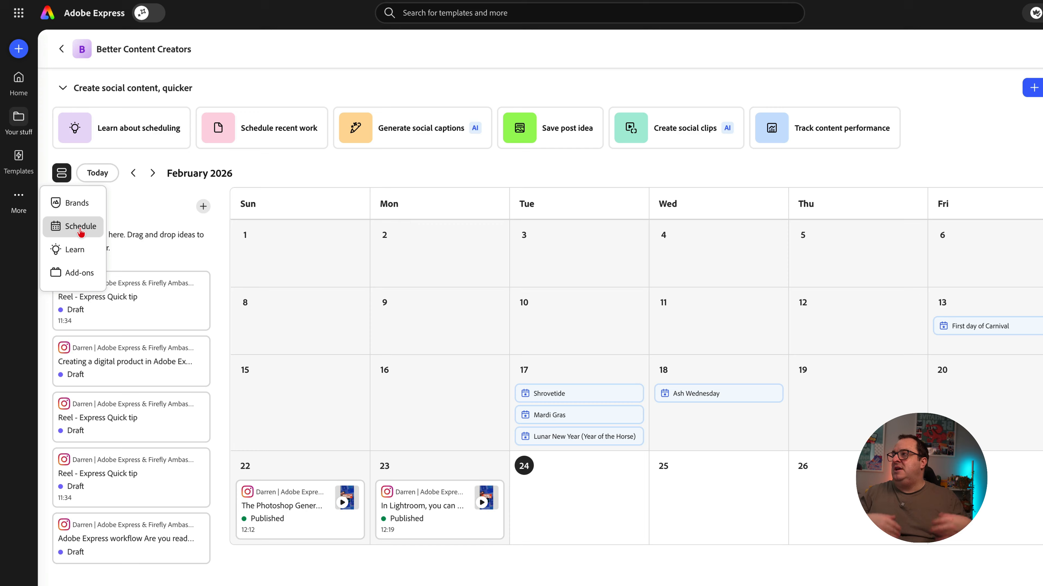
{"action": "left_click", "coordinate": [414, 161]}
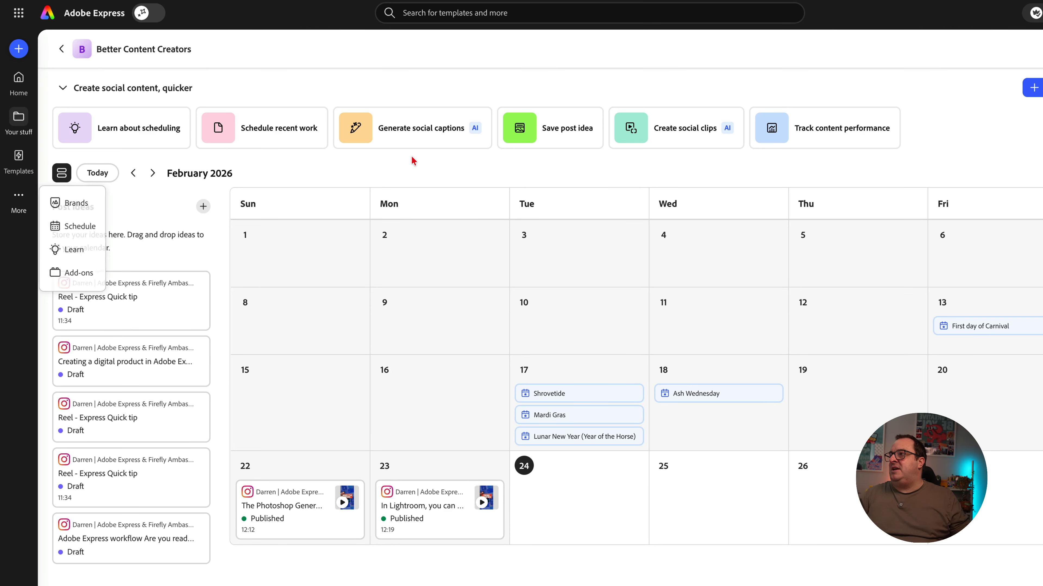
{"action": "left_click", "coordinate": [61, 89]}
{"action": "left_click", "coordinate": [62, 89]}
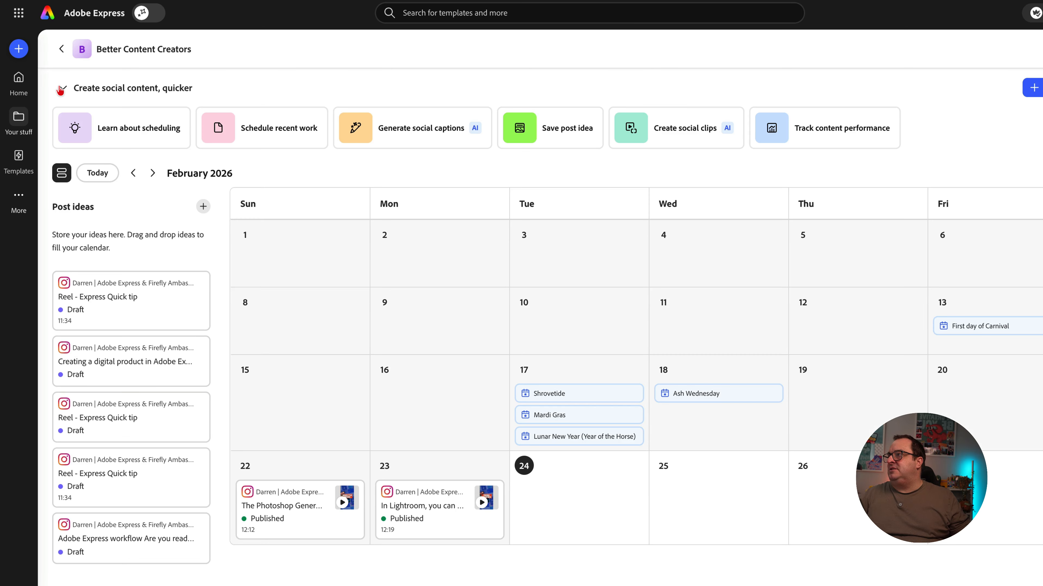
Generate new social captions from the prompt "20+ free features in Adobe Express, including Safe zones, font recommendations, and caption writer."
{"action": "left_click", "coordinate": [418, 136]}
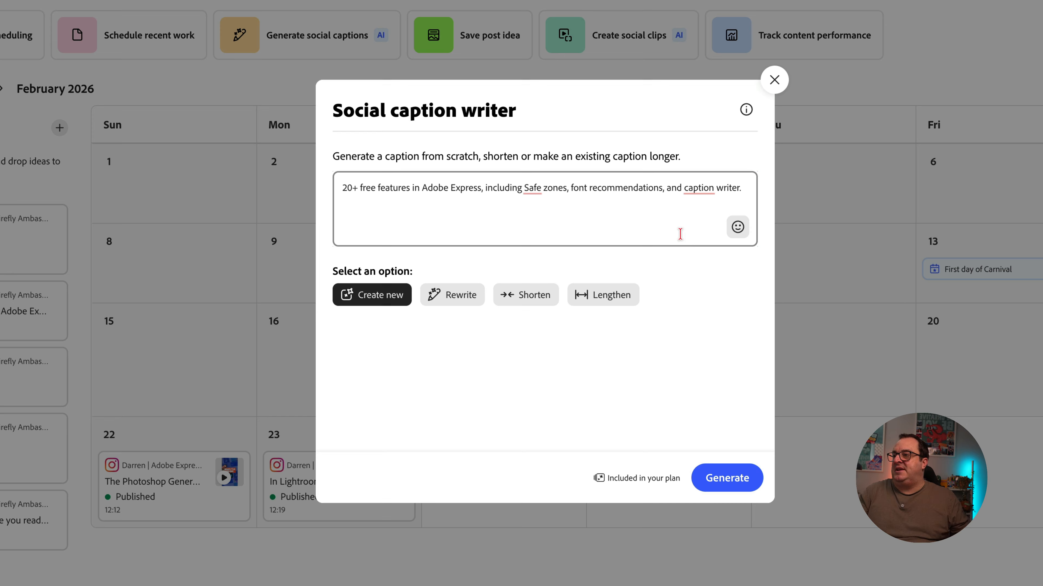
{"action": "left_click", "coordinate": [374, 302]}
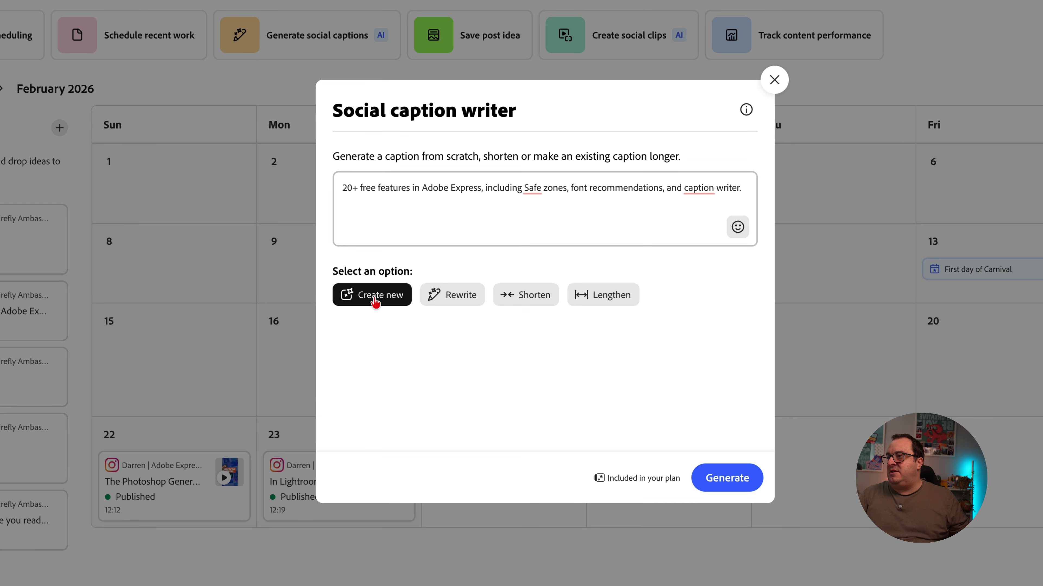
{"action": "left_click", "coordinate": [730, 480]}
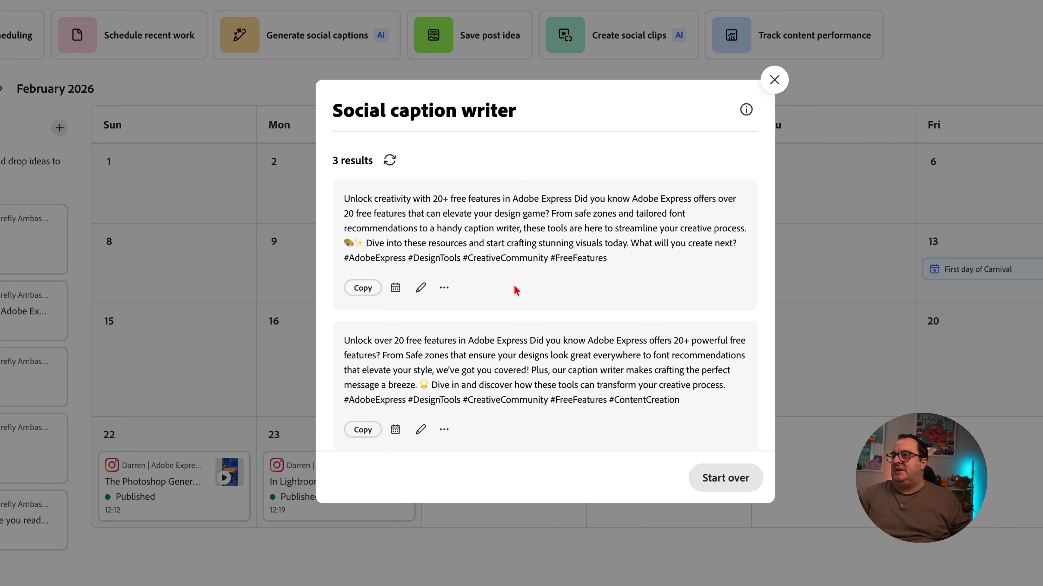
Edit the second generated caption, removing its emoji and starting a new paragraph at "Dive in and discover"
{"action": "scroll", "coordinate": [522, 292], "scroll_direction": "down", "scroll_amount": 4}
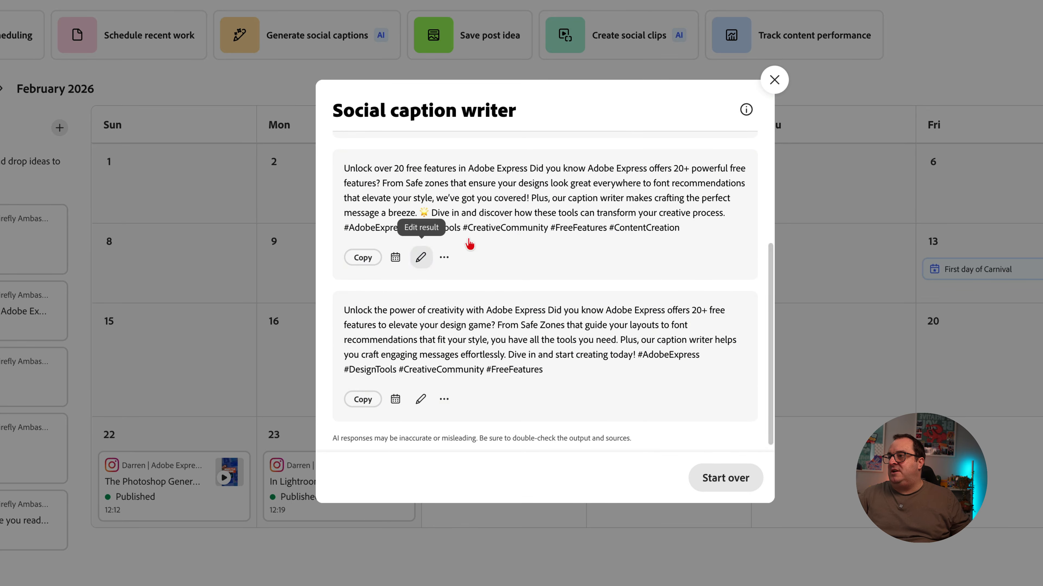
{"action": "left_click", "coordinate": [420, 259]}
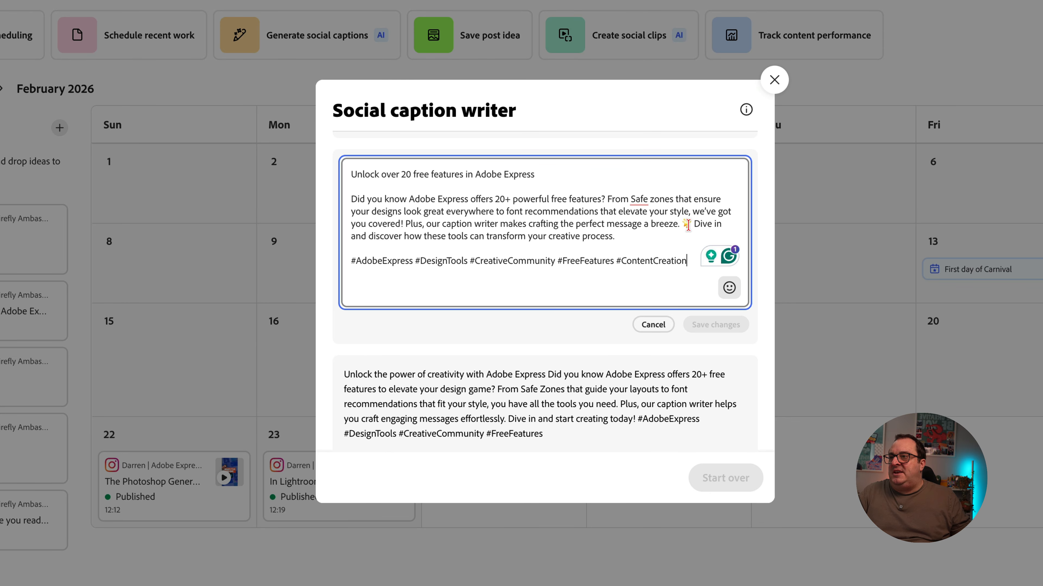
{"action": "key", "text": "BackSpace"}
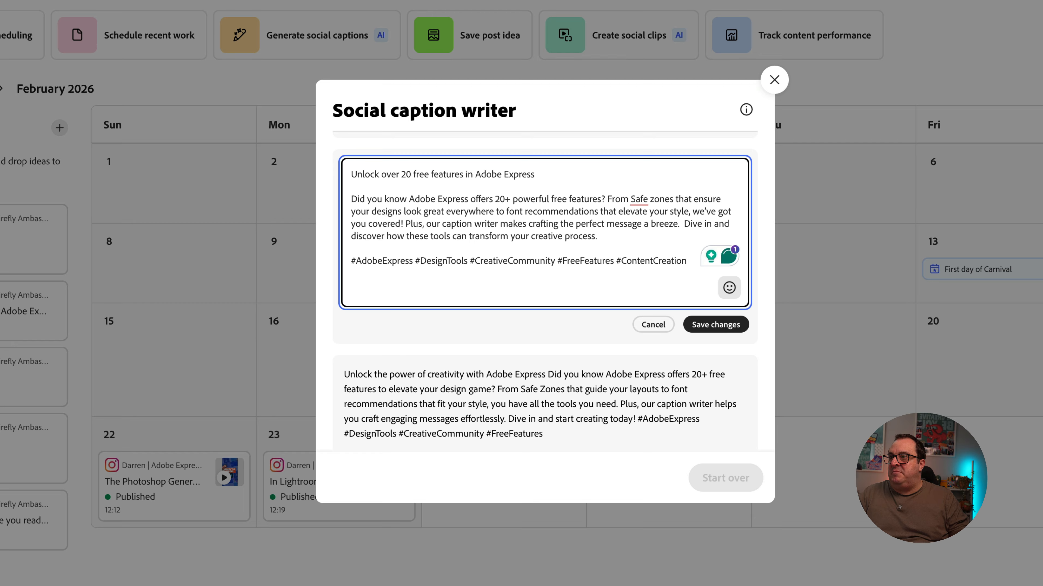
{"action": "key", "text": "Return"}
{"action": "key", "text": "Return"}
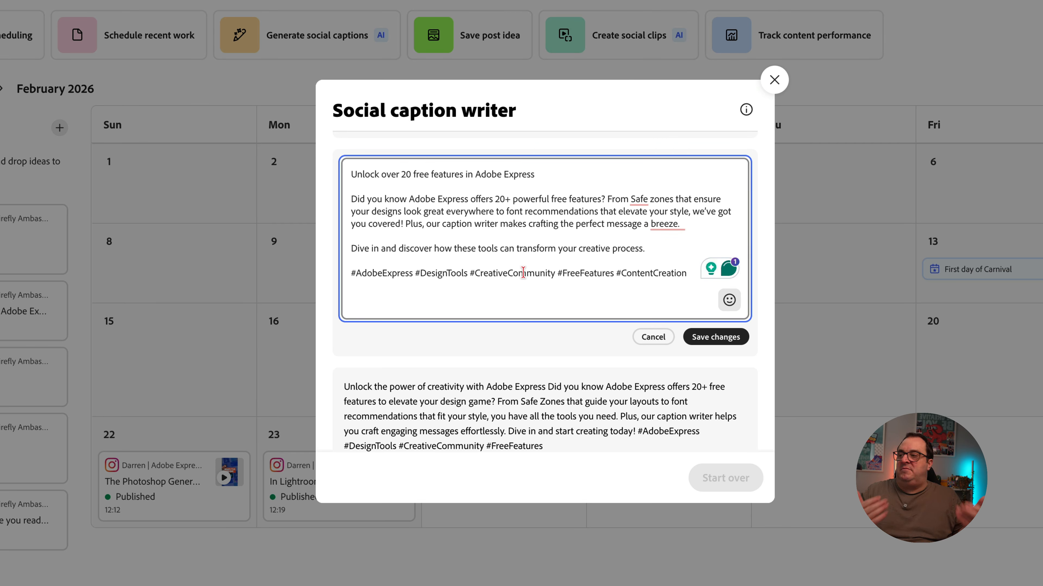
Delete the hashtag line from the second caption and save the changes
{"action": "left_click_drag", "start_coordinate": [688, 274], "coordinate": [350, 270]}
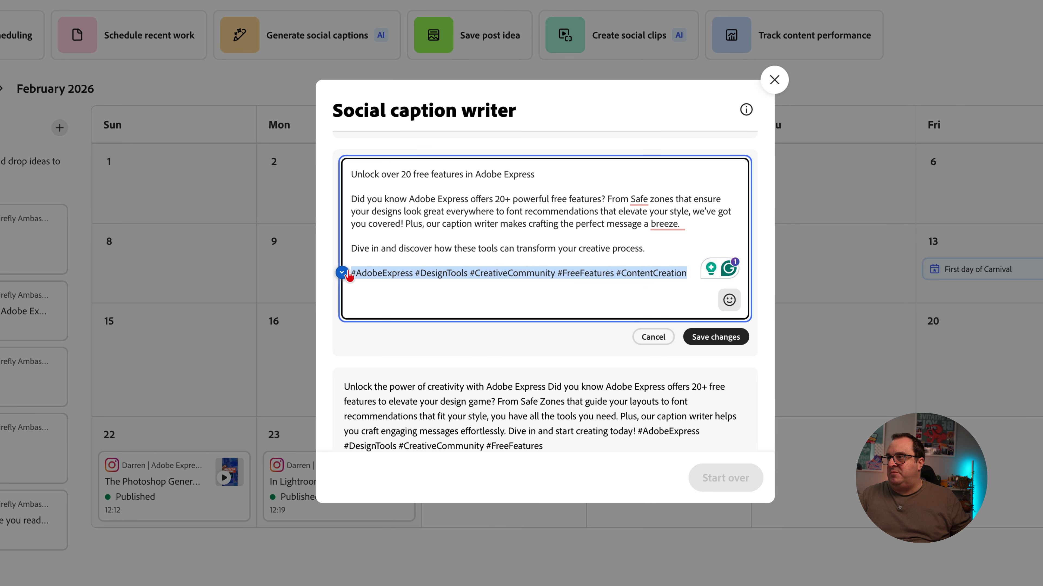
{"action": "key", "text": "BackSpace"}
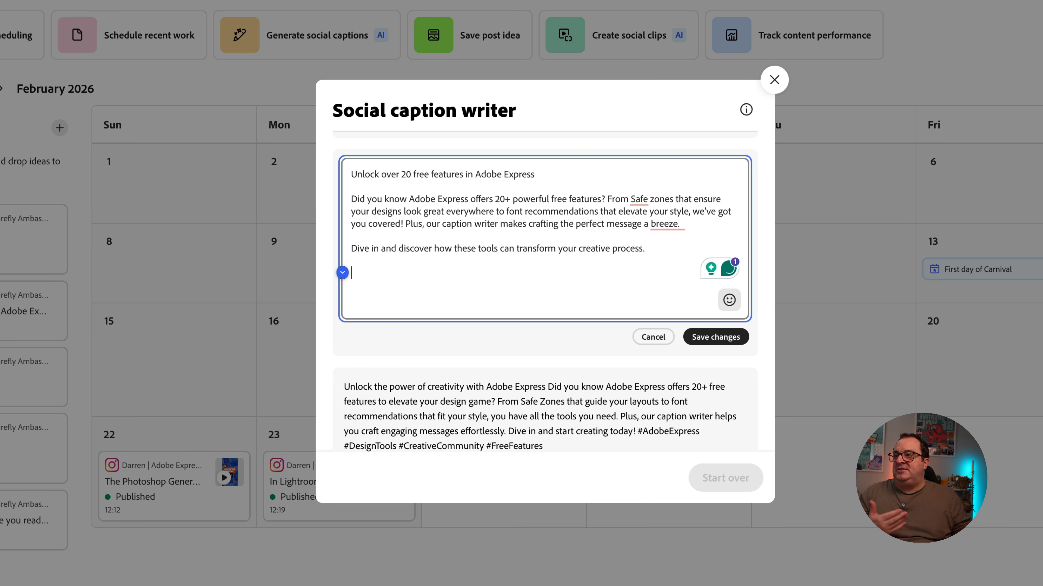
{"action": "left_click", "coordinate": [709, 337]}
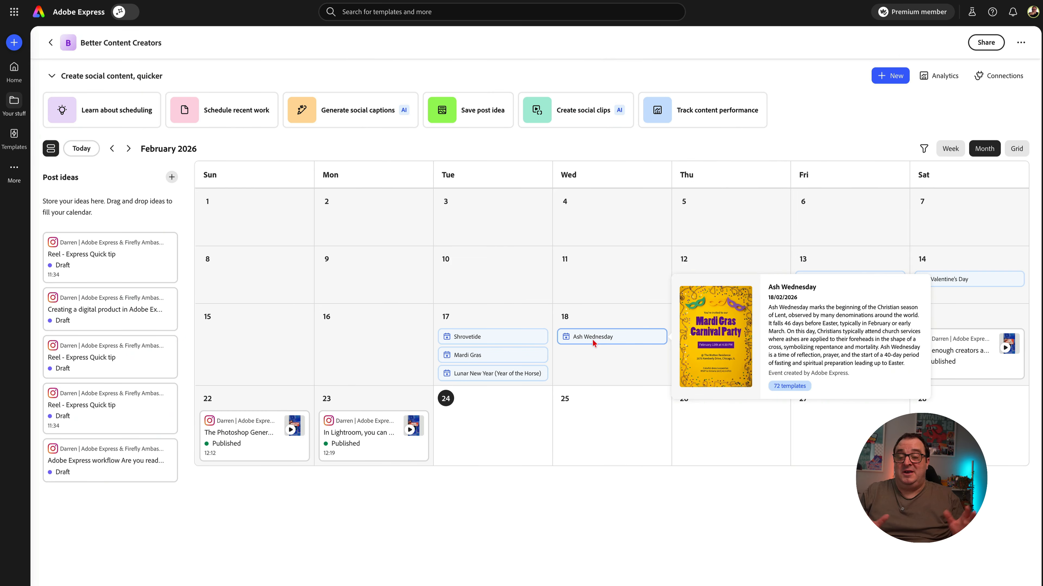
Create a new social media post on 24 February 2026 and browse the project's files for its media
{"action": "mouse_move", "coordinate": [499, 441]}
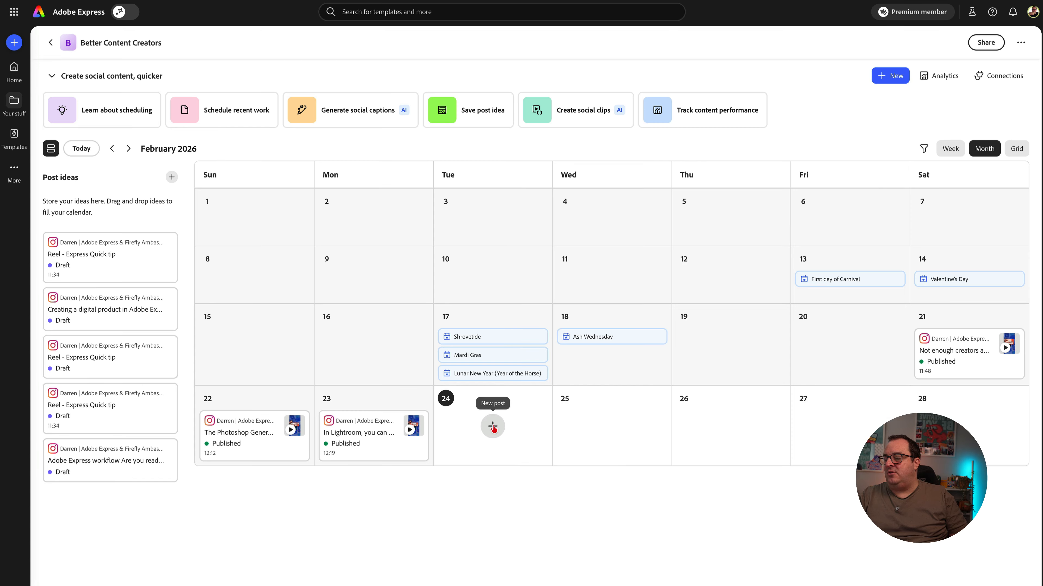
{"action": "left_click", "coordinate": [493, 427]}
{"action": "left_click", "coordinate": [498, 477]}
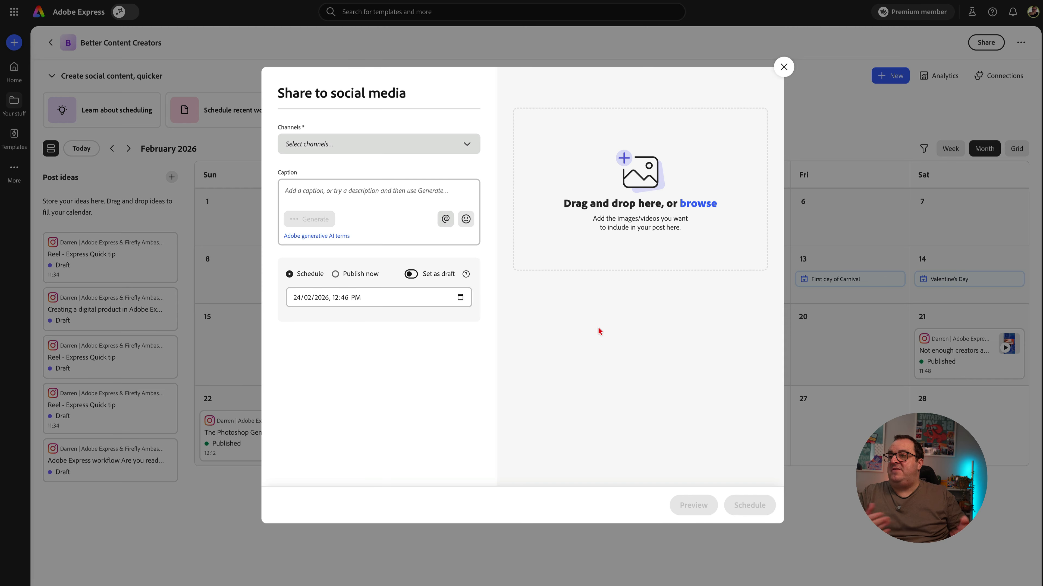
{"action": "left_click", "coordinate": [715, 193]}
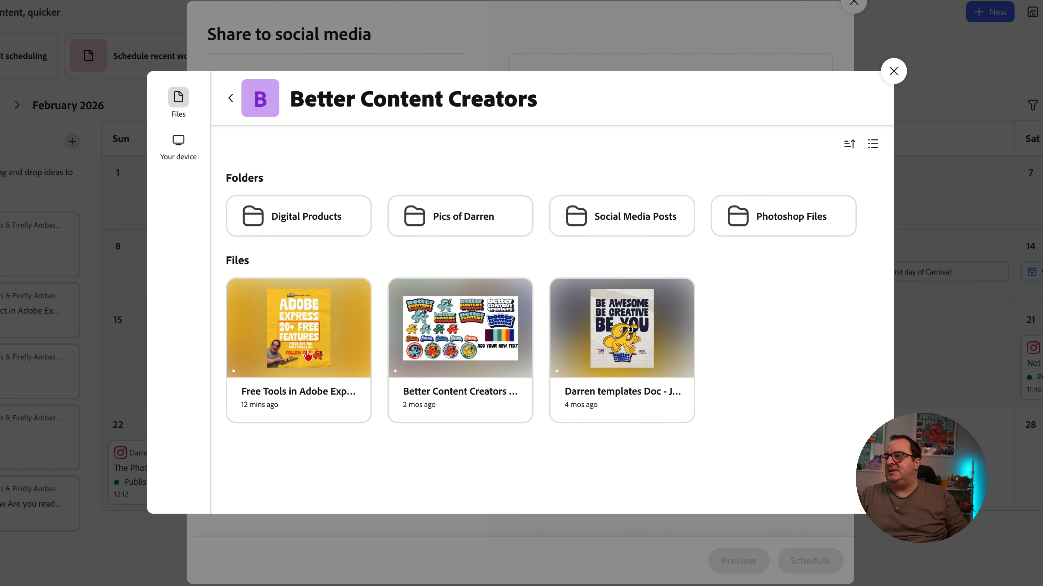
Add all three pages of the "Free Tools in Adobe Exp..." file to the post
{"action": "left_click", "coordinate": [301, 365]}
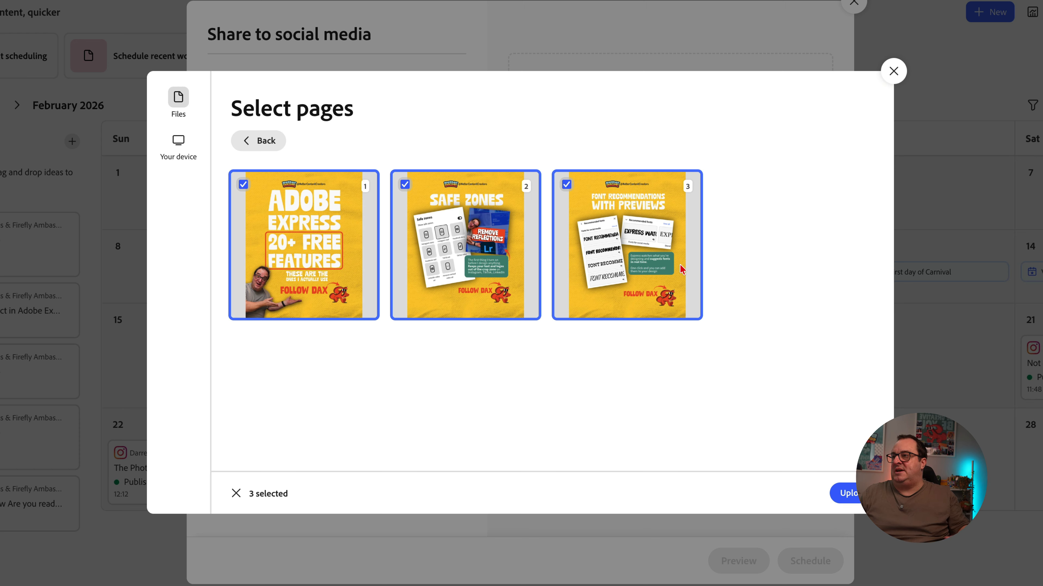
{"action": "left_click", "coordinate": [236, 493]}
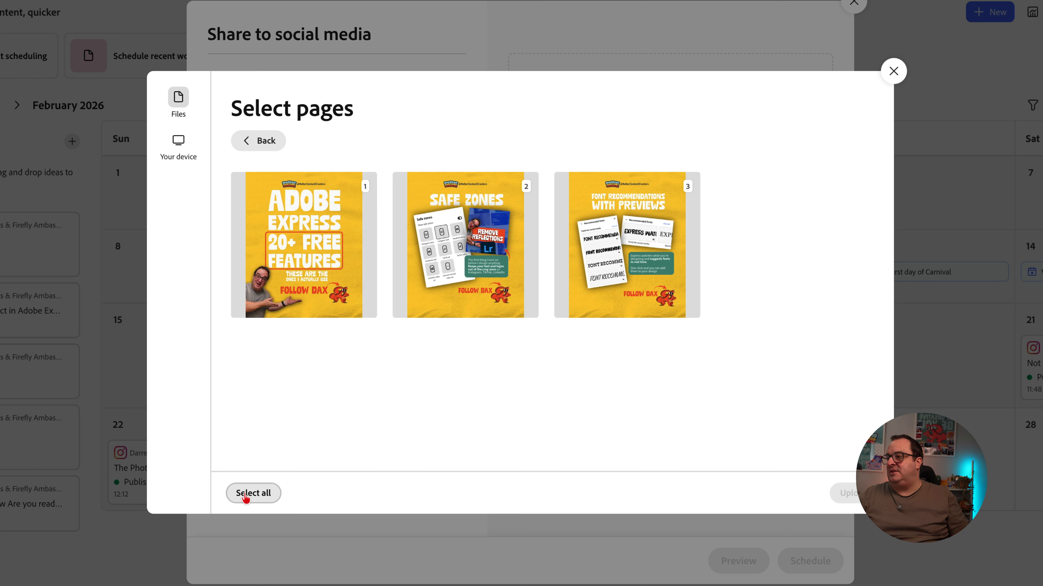
{"action": "left_click", "coordinate": [245, 495]}
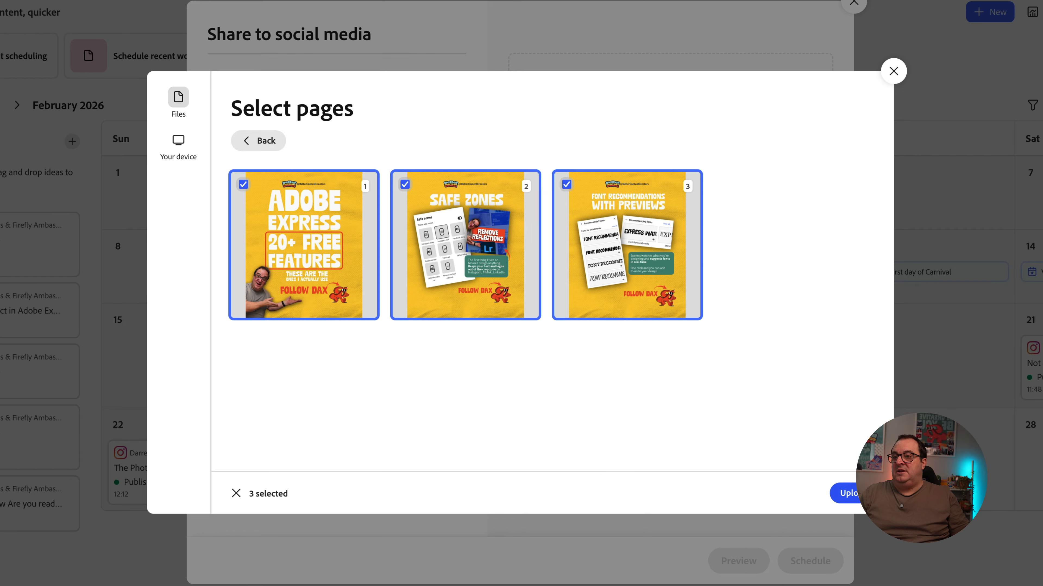
{"action": "left_click", "coordinate": [844, 493]}
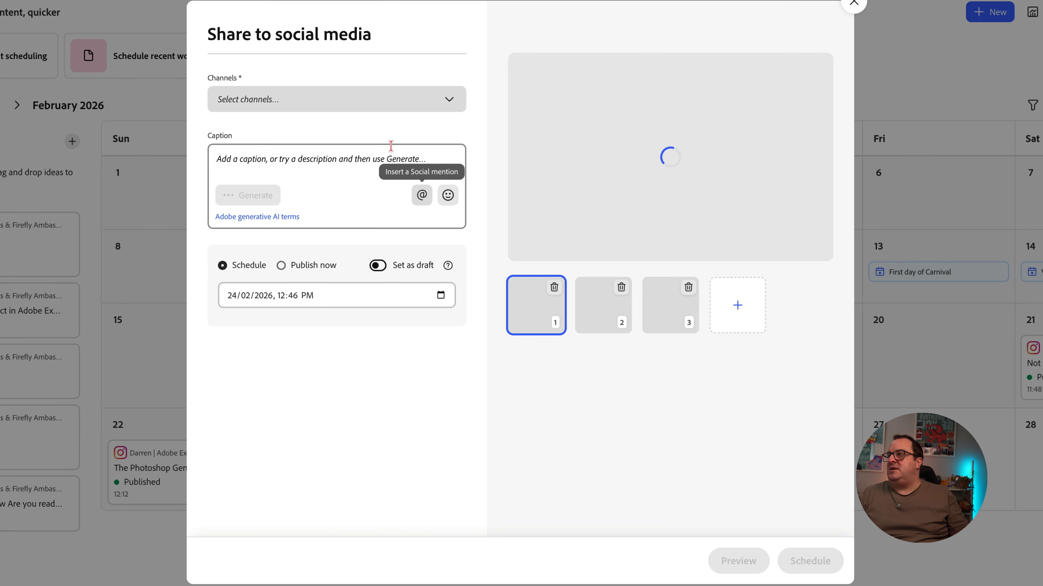
Choose the Instagram account under Better Content Creators as the channel, trying the Reel type before setting it back to Post
{"action": "left_click", "coordinate": [390, 100]}
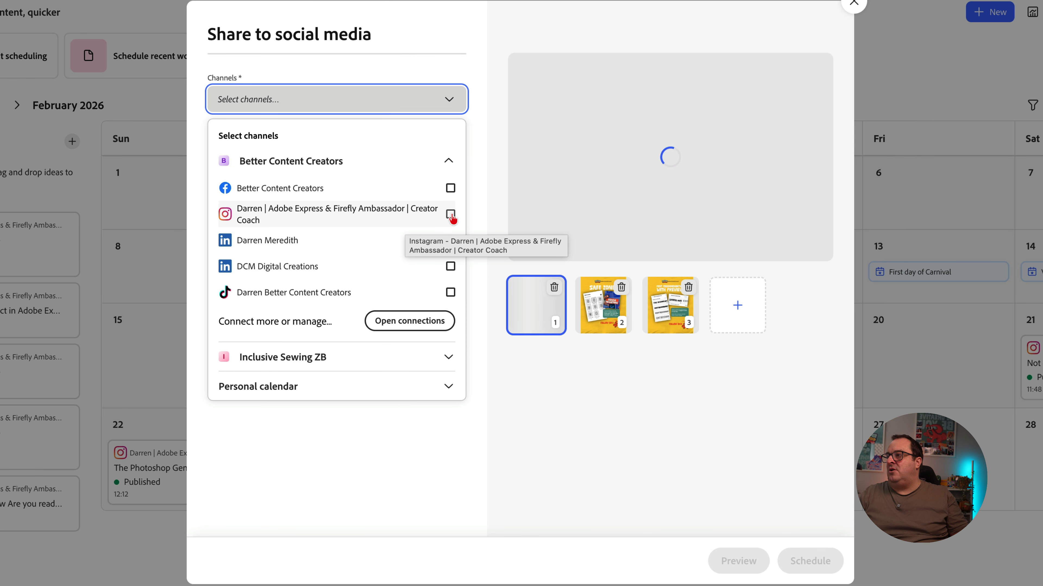
{"action": "left_click", "coordinate": [451, 215]}
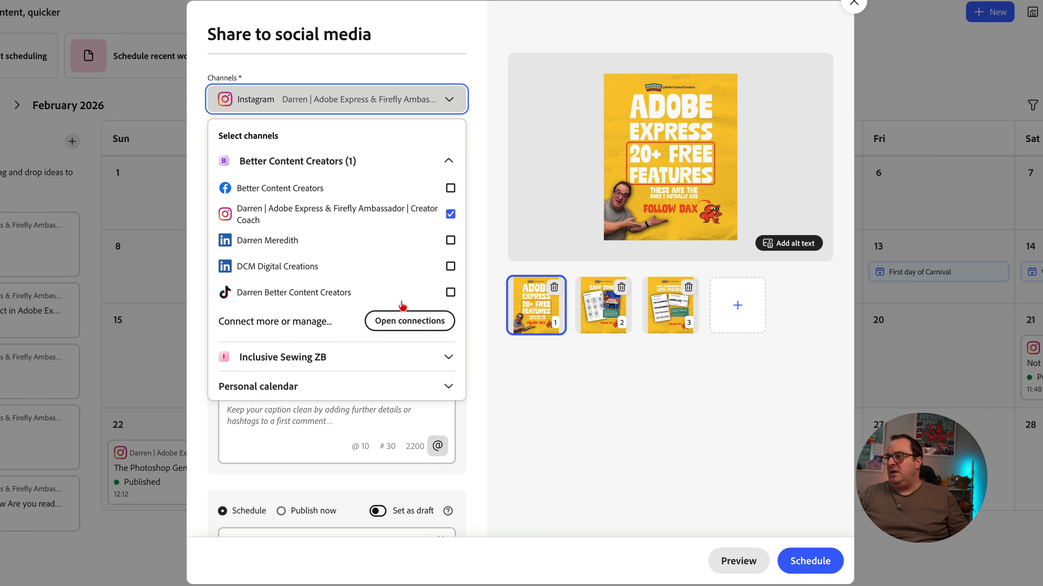
{"action": "left_click", "coordinate": [448, 100]}
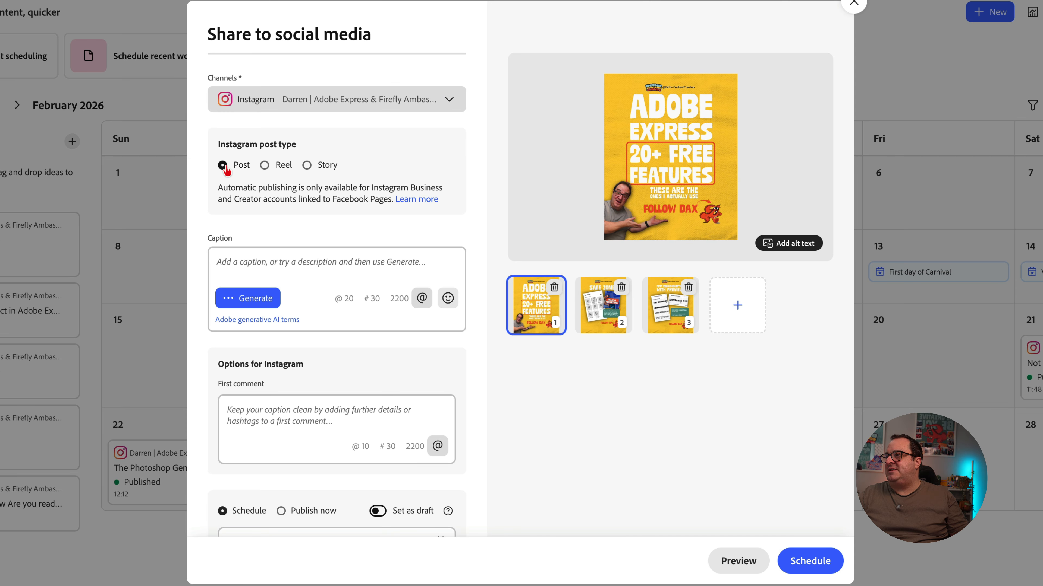
{"action": "left_click", "coordinate": [264, 165]}
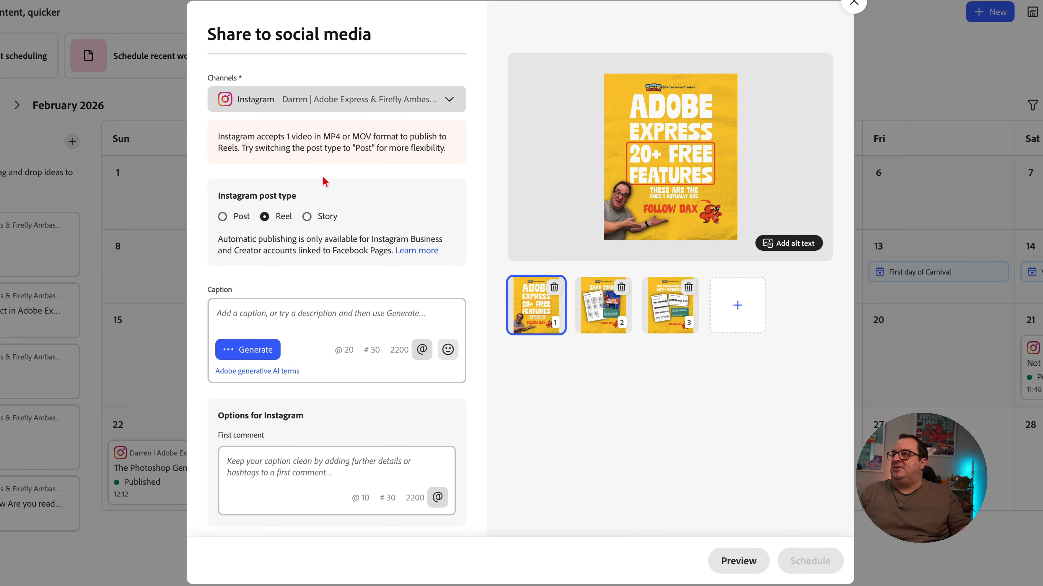
{"action": "left_click", "coordinate": [223, 216]}
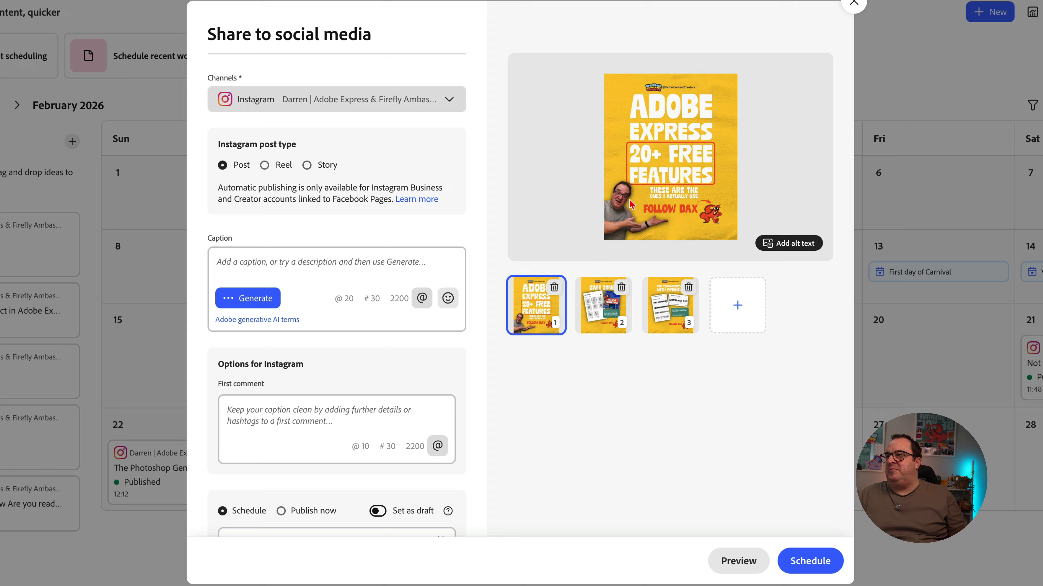
Generate an AI caption from the post's images and insert it into the caption
{"action": "left_click", "coordinate": [242, 303]}
{"action": "left_click", "coordinate": [265, 354]}
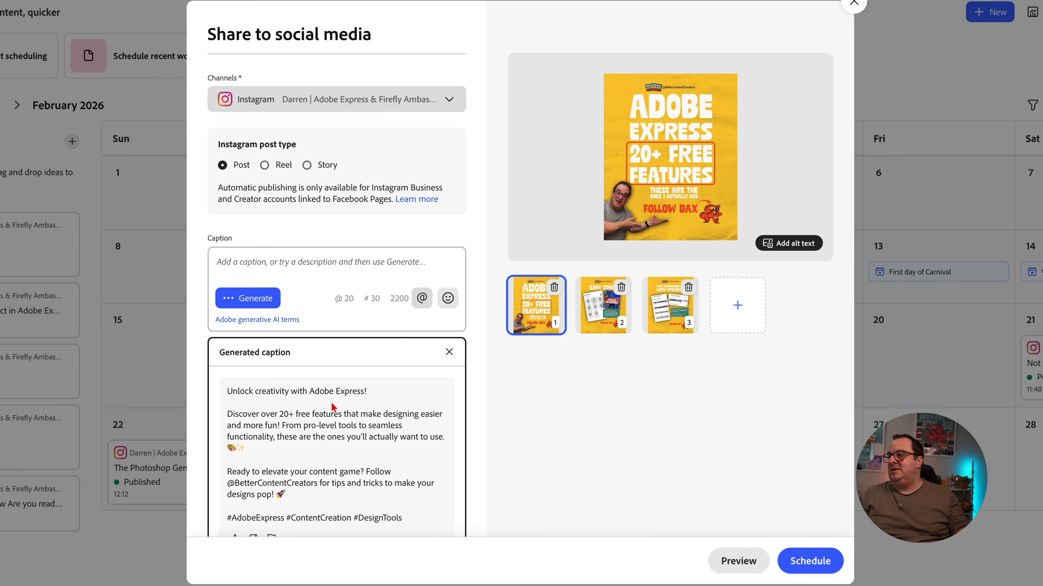
{"action": "scroll", "coordinate": [336, 408], "scroll_direction": "down", "scroll_amount": 3}
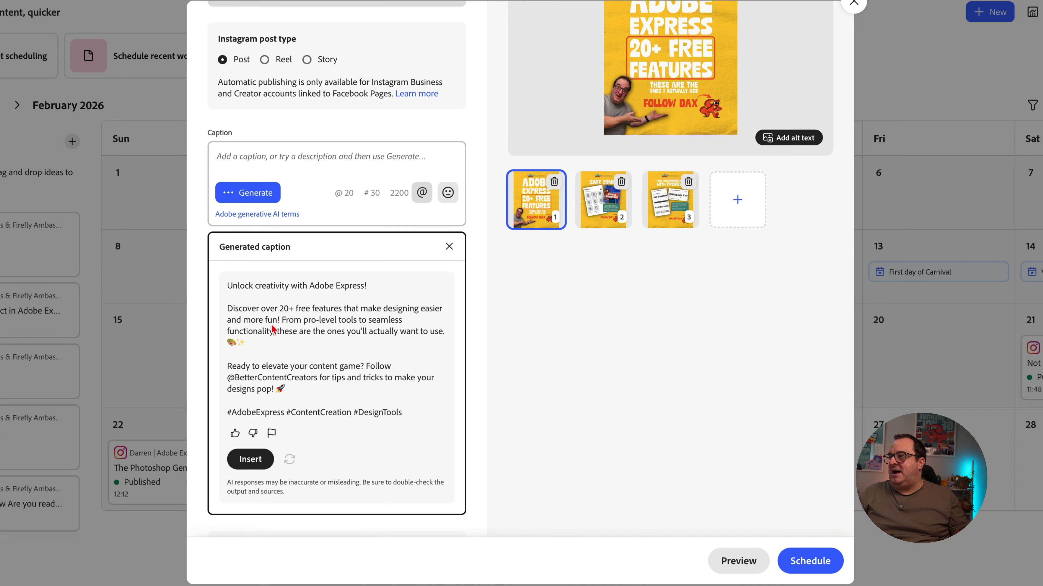
{"action": "left_click", "coordinate": [250, 460]}
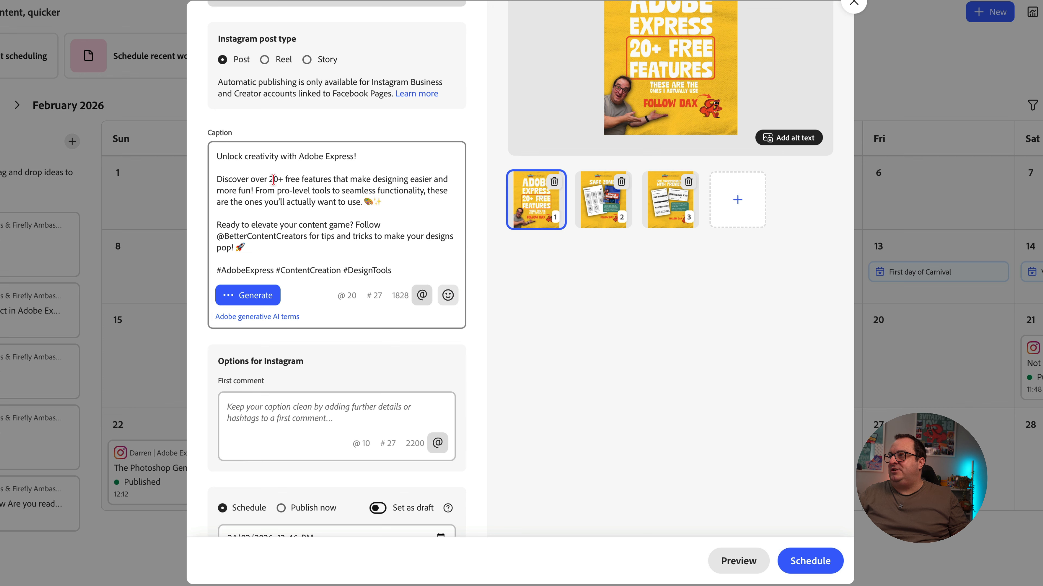
Remove the emojis after "actually want to use." in the post caption
{"action": "scroll", "coordinate": [279, 189], "scroll_direction": "up", "scroll_amount": 1}
{"action": "left_click", "coordinate": [291, 199]}
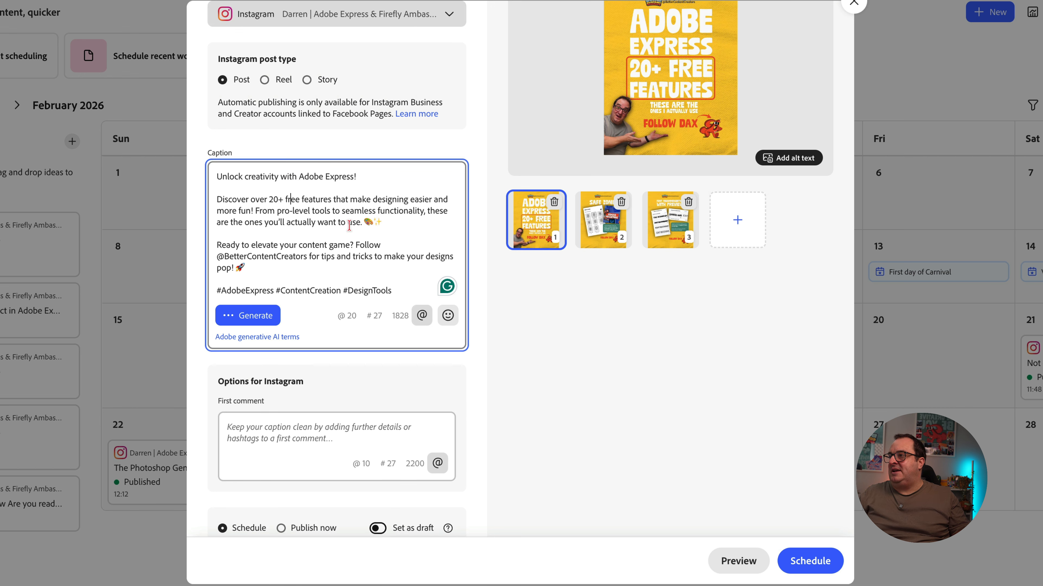
{"action": "key", "text": "BackSpace"}
{"action": "key", "text": "BackSpace"}
{"action": "key", "text": "BackSpace"}
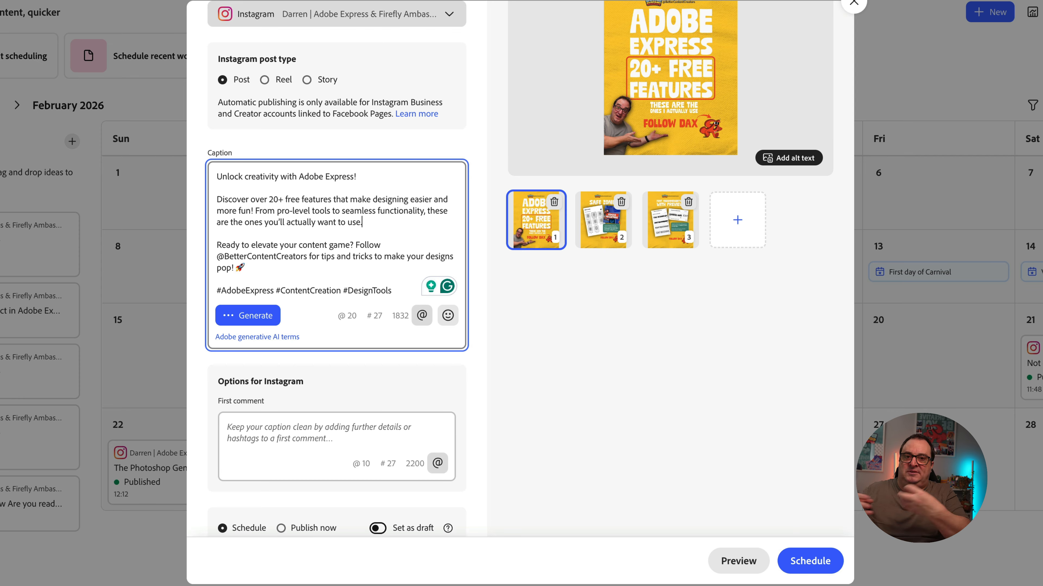
Insert a social mention "@" in the Instagram first comment without choosing a profile
{"action": "scroll", "coordinate": [557, 389], "scroll_direction": "down", "scroll_amount": 2}
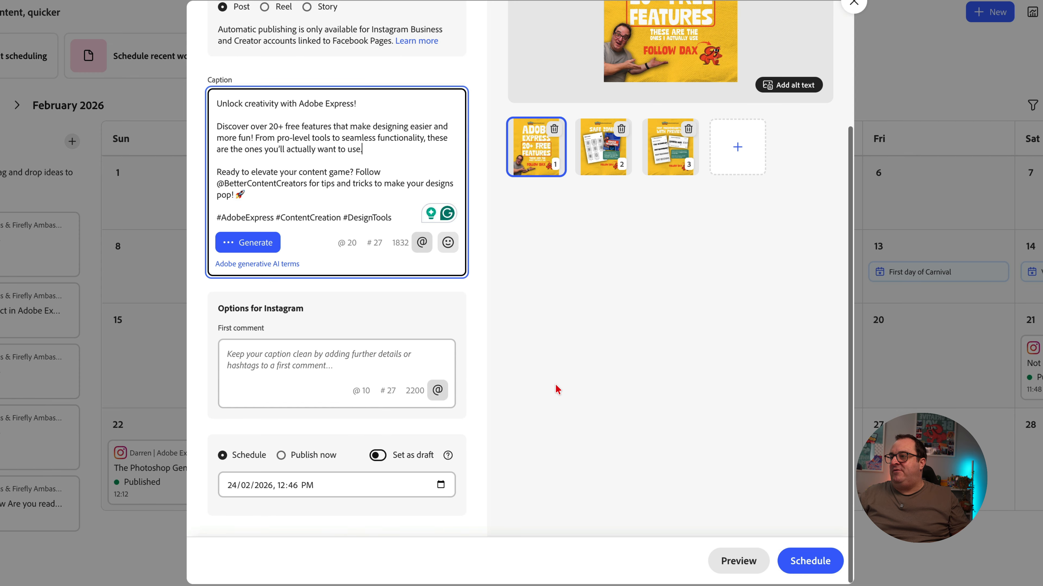
{"action": "left_click", "coordinate": [276, 357]}
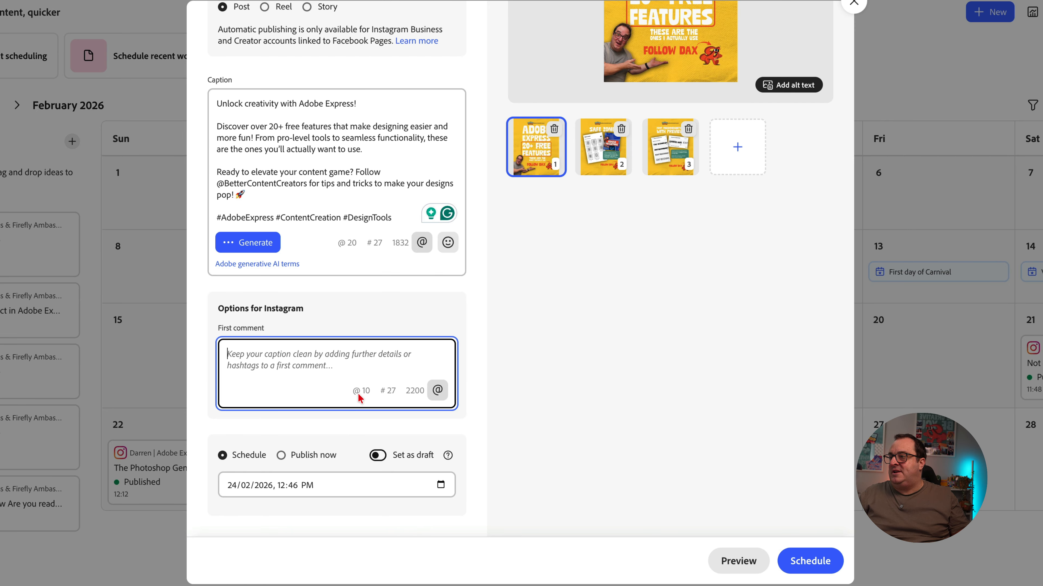
{"action": "left_click", "coordinate": [439, 393]}
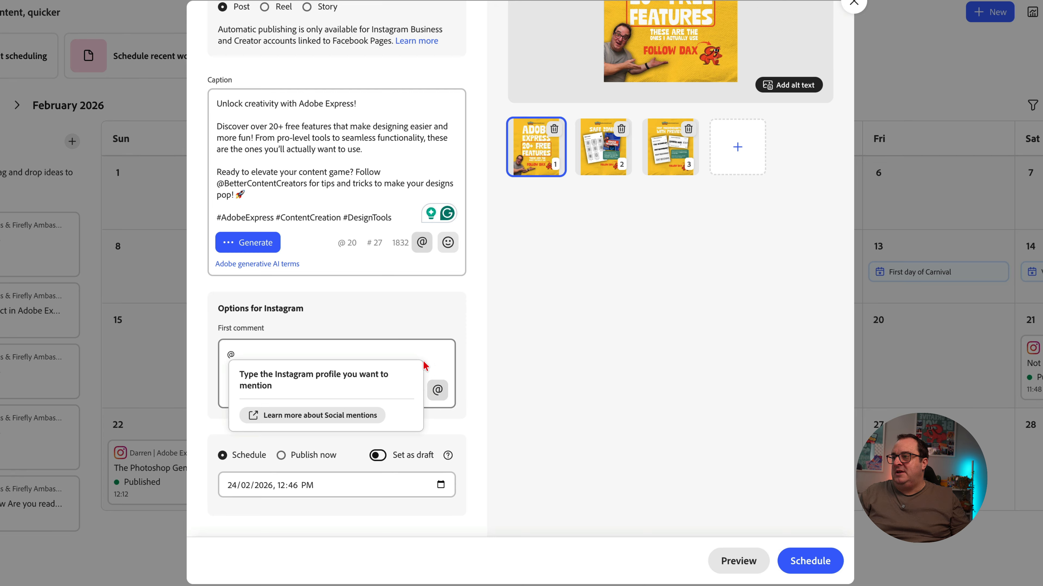
{"action": "left_click", "coordinate": [471, 361]}
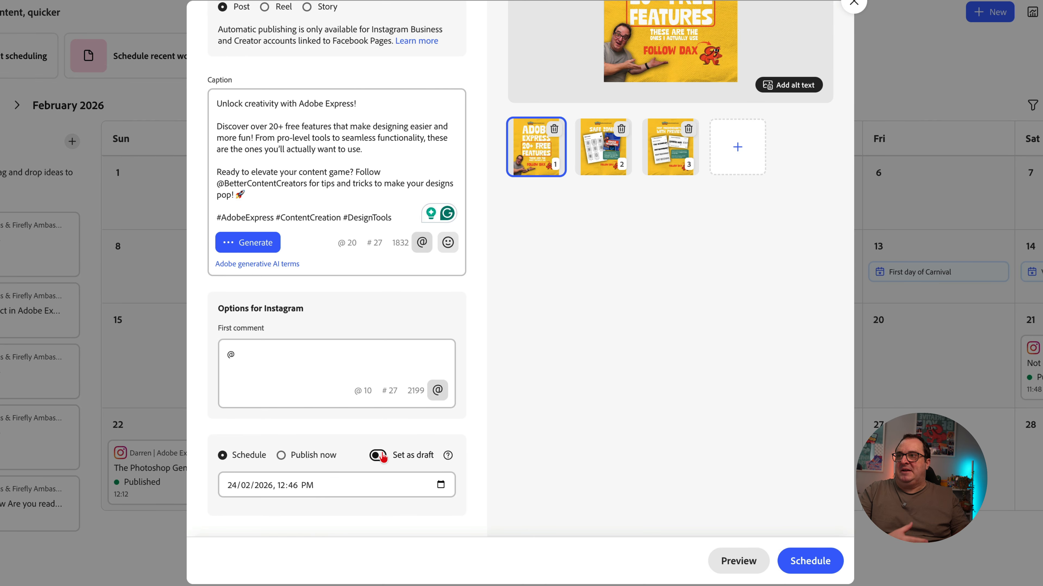
Select the second carousel image and try to reorder the images by moving the second and third ones forward
{"action": "scroll", "coordinate": [614, 310], "scroll_direction": "up", "scroll_amount": 5}
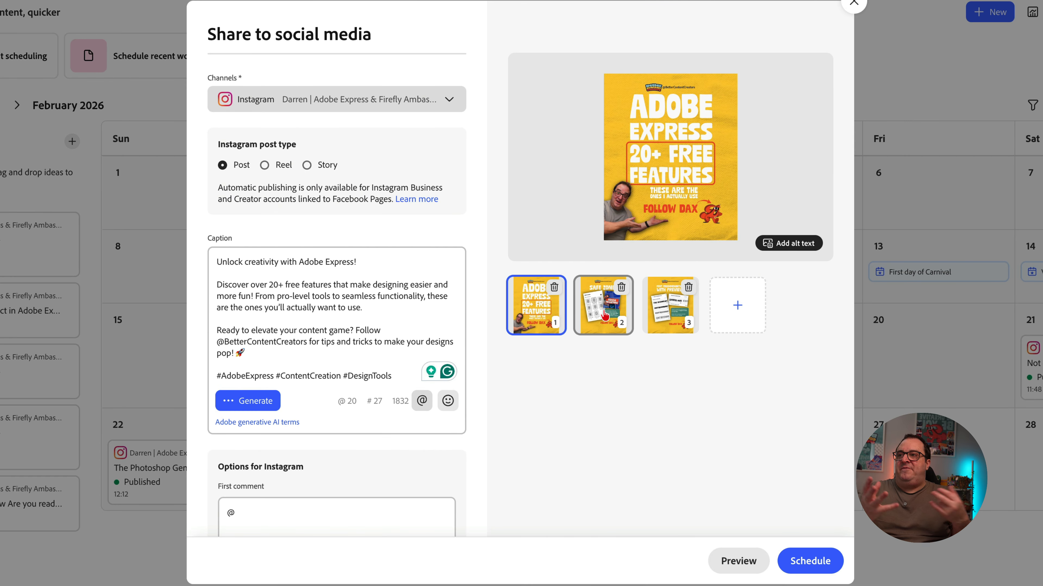
{"action": "left_click", "coordinate": [605, 315]}
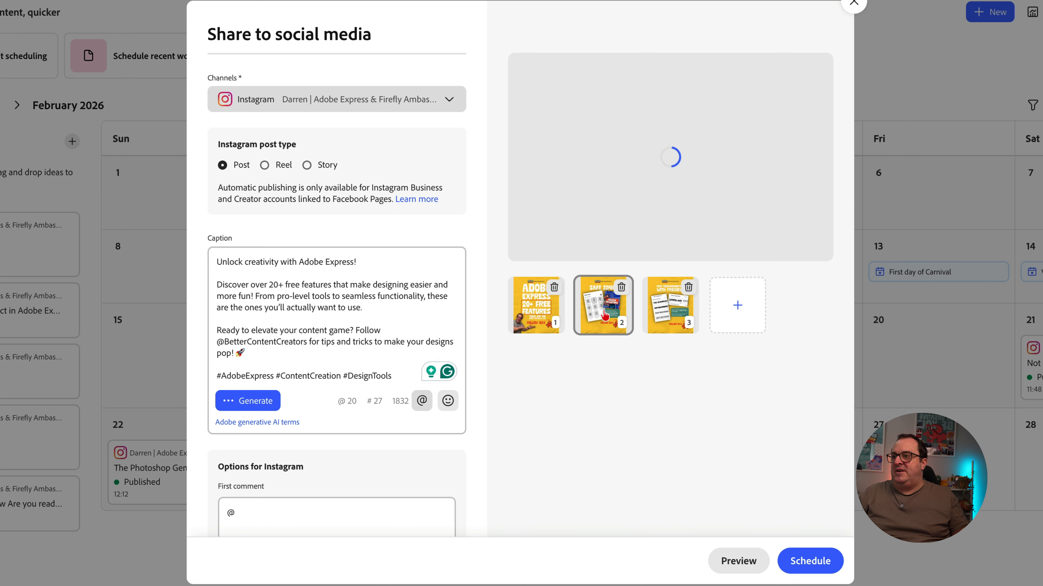
{"action": "left_click_drag", "start_coordinate": [608, 316], "coordinate": [506, 310]}
{"action": "left_click_drag", "start_coordinate": [659, 315], "coordinate": [568, 314]}
{"action": "left_click_drag", "start_coordinate": [638, 315], "coordinate": [519, 318]}
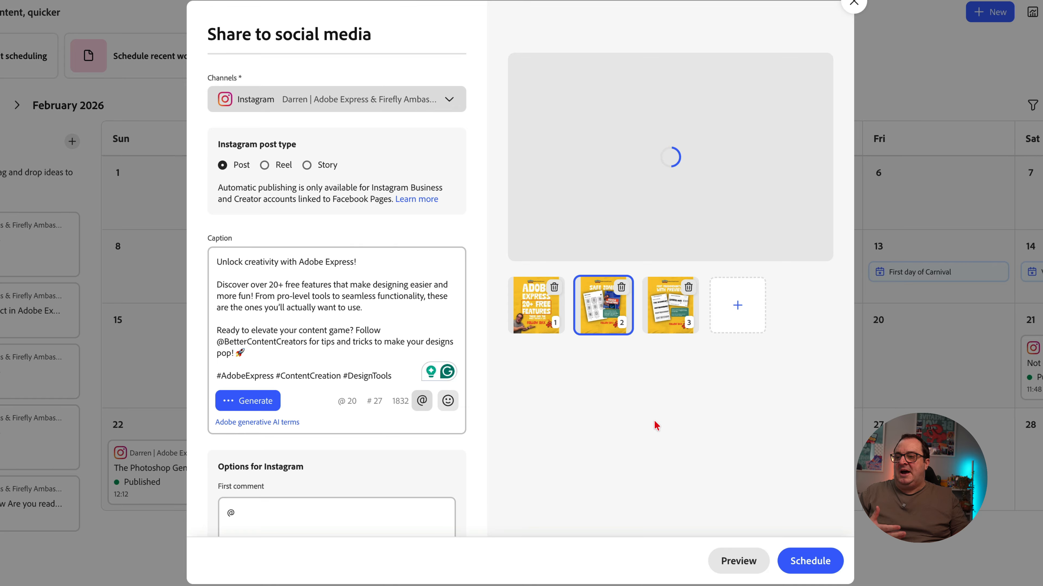
Preview the Instagram post and go through its carousel slides to the third one
{"action": "left_click", "coordinate": [742, 563]}
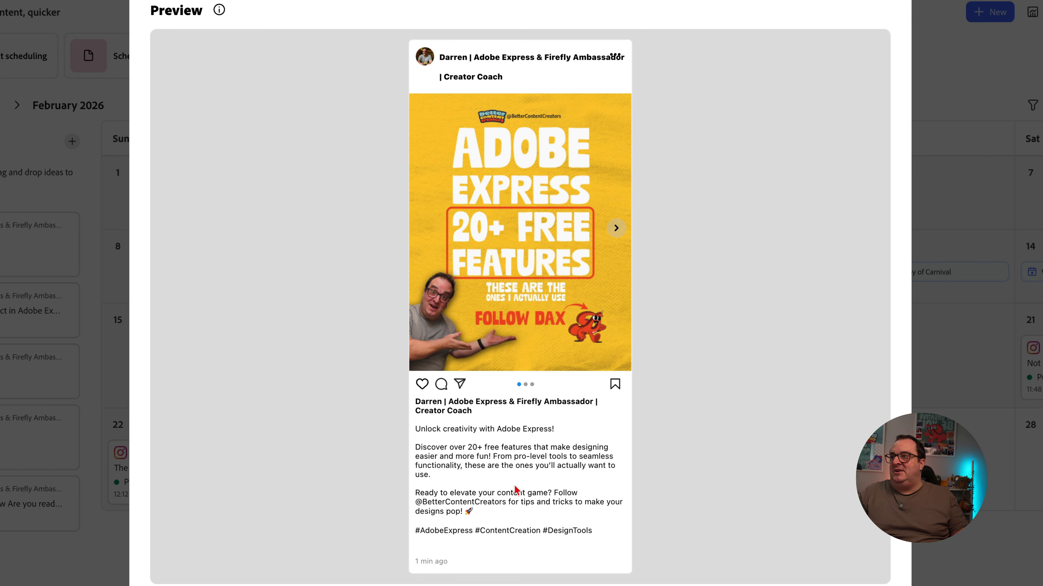
{"action": "left_click", "coordinate": [616, 229]}
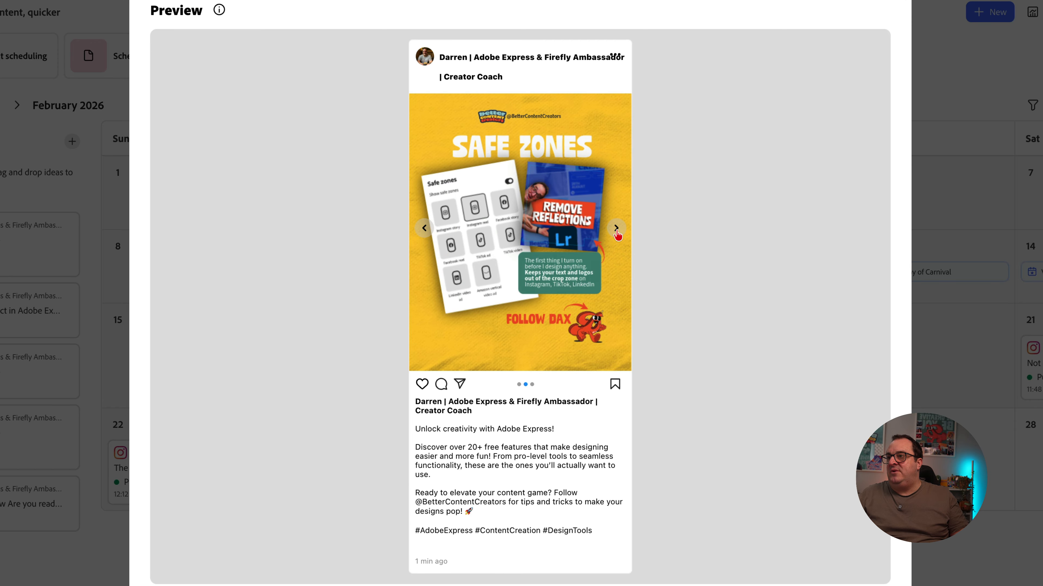
{"action": "left_click", "coordinate": [616, 228]}
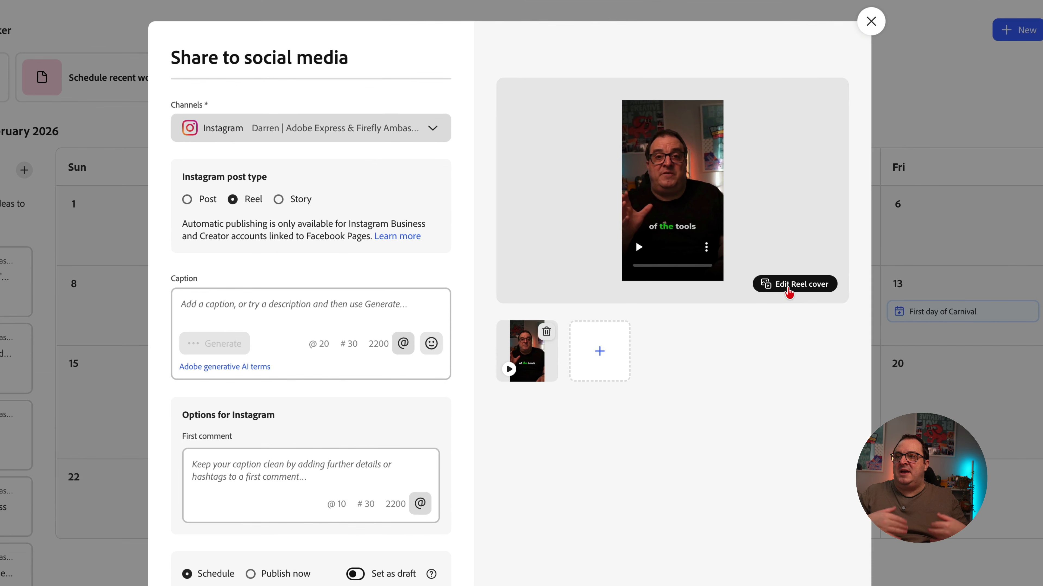
Open the cover editor for the video in the Instagram Reel post
{"action": "left_click", "coordinate": [788, 290]}
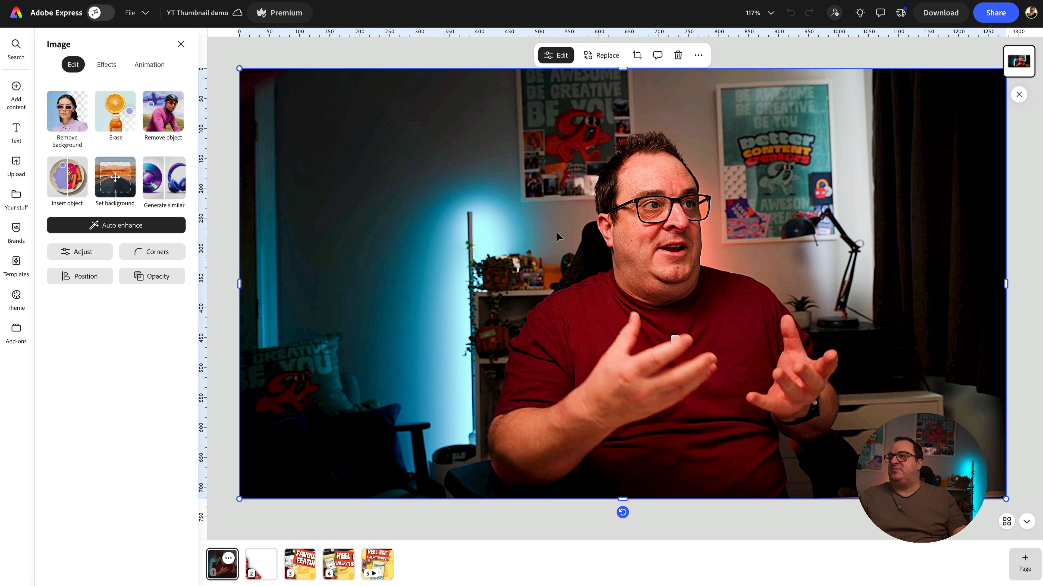
Remove the background from the studio photo on the first page of the YT Thumbnail demo
{"action": "left_click", "coordinate": [66, 119]}
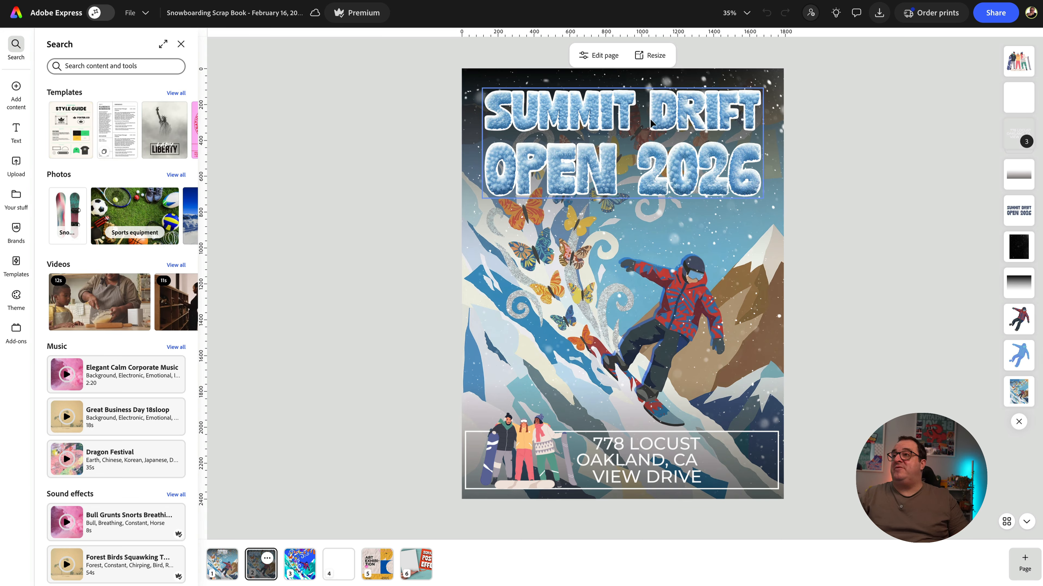
Select the "SUMMIT DRIFT OPEN 2026" title on the snowboarding poster for editing
{"action": "left_click", "coordinate": [649, 123]}
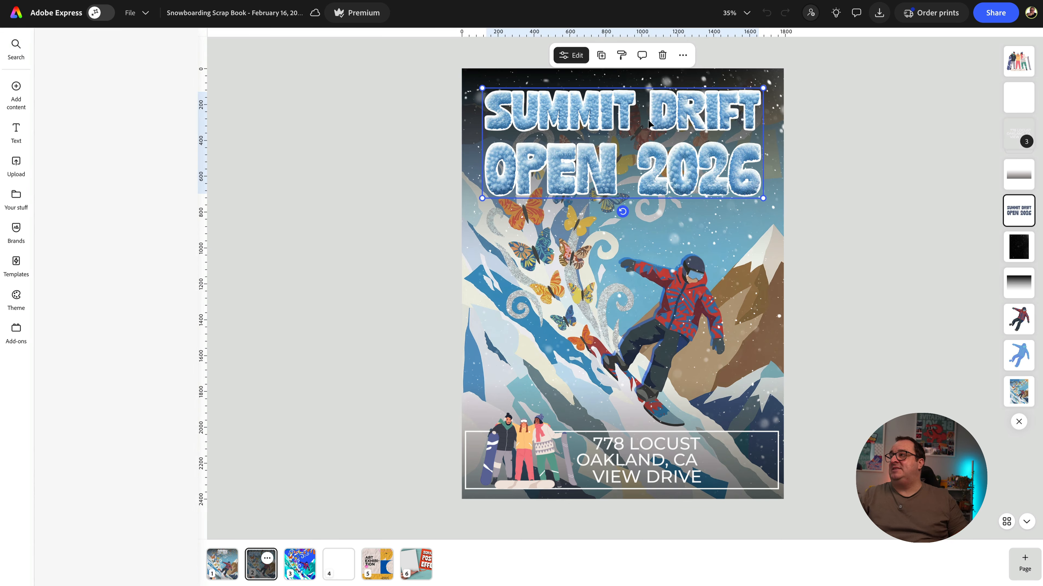